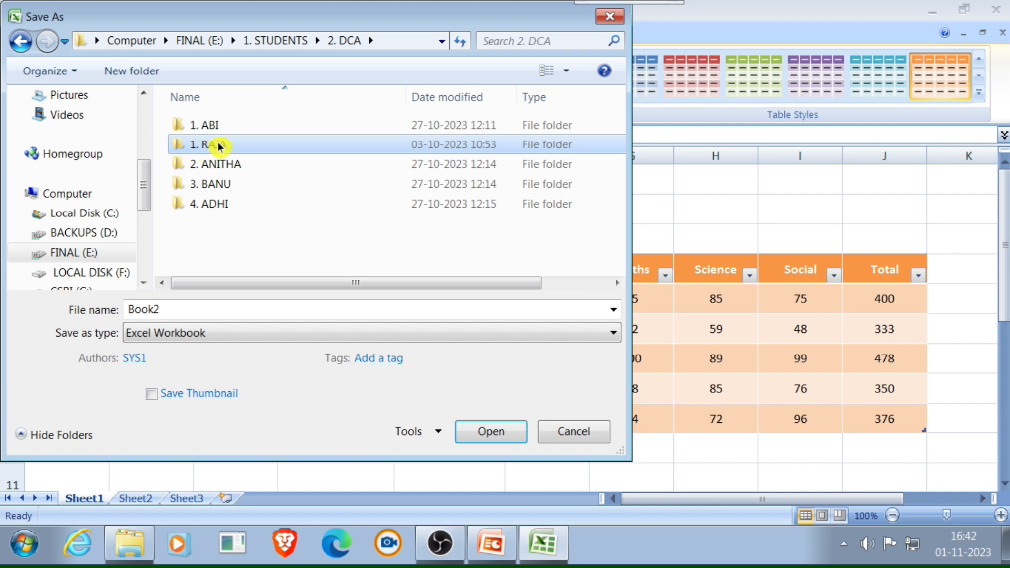
# - Save the workbook as "6. Lab 6 (01-11-2023)" in the first numbered student's 2. MS EXCEL folder under 2. DCA
pyautogui.doubleClick(275, 148)
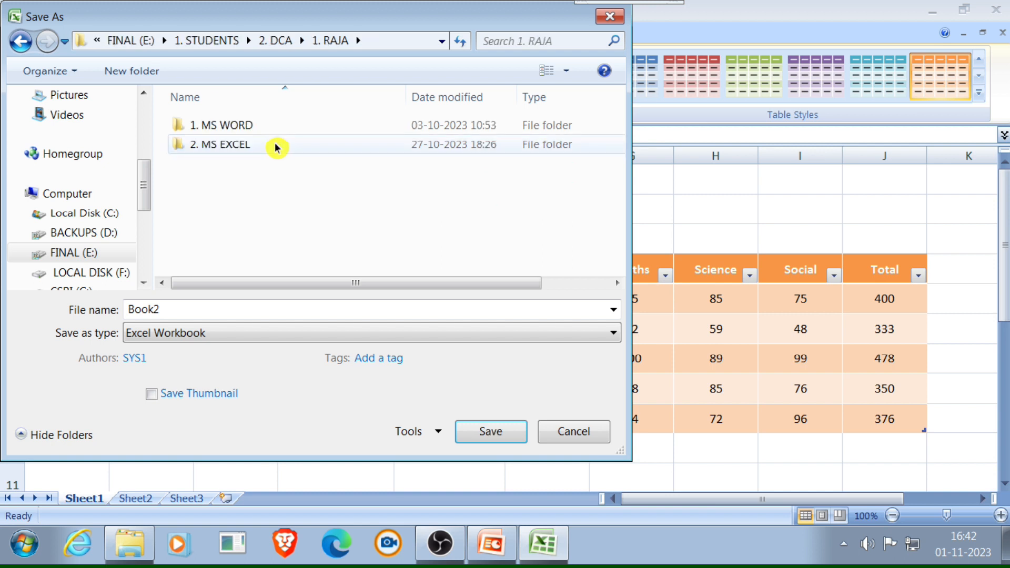
pyautogui.doubleClick(284, 148)
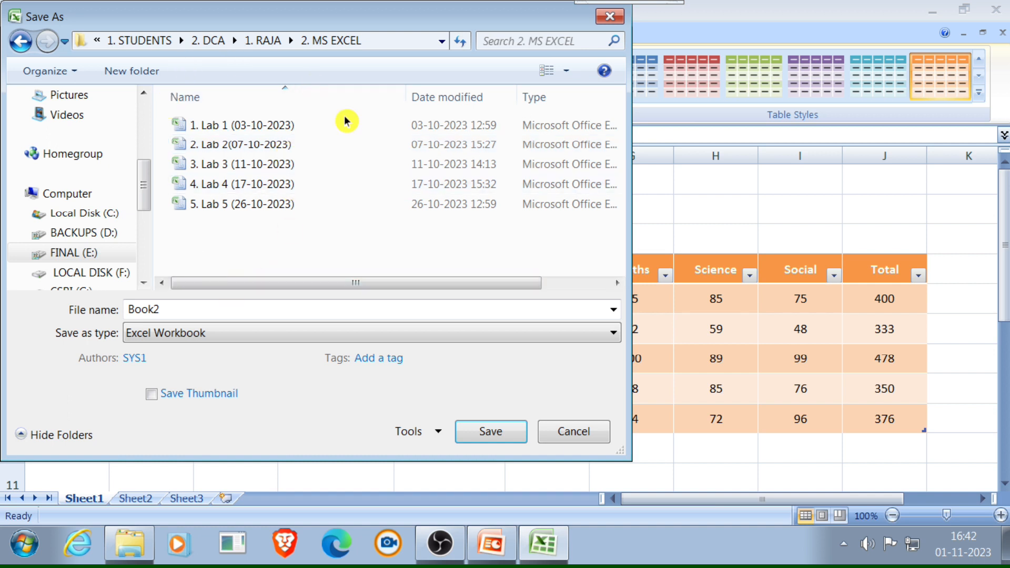
pyautogui.doubleClick(171, 316)
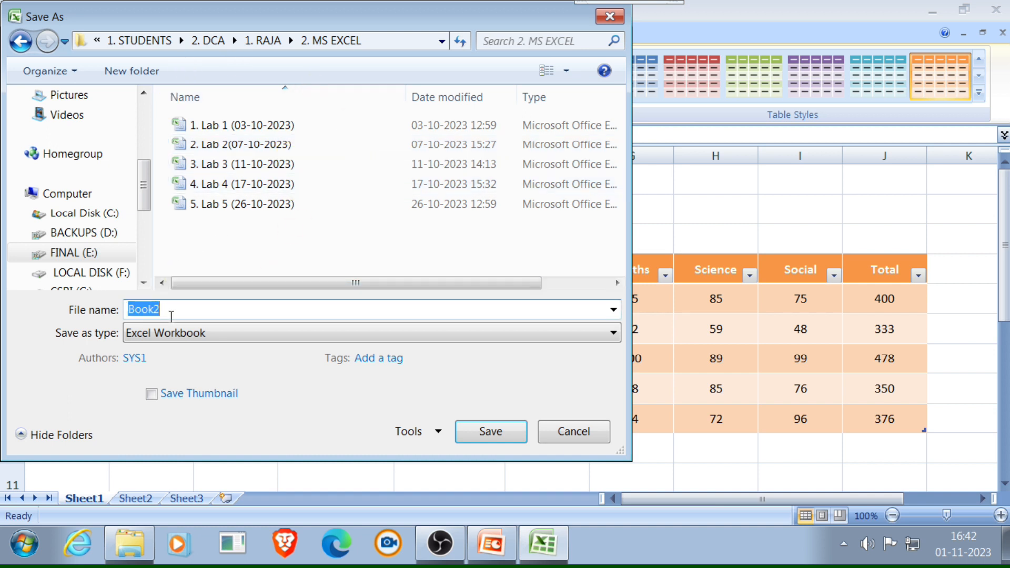
pyautogui.write('6.')
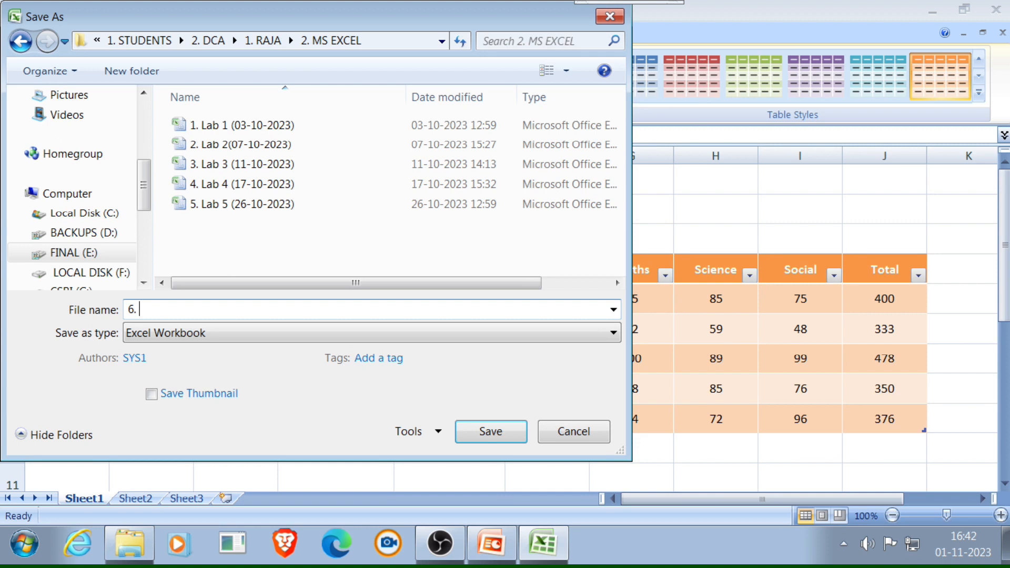
pyautogui.write(' Lab 6 (01-11-2023)')
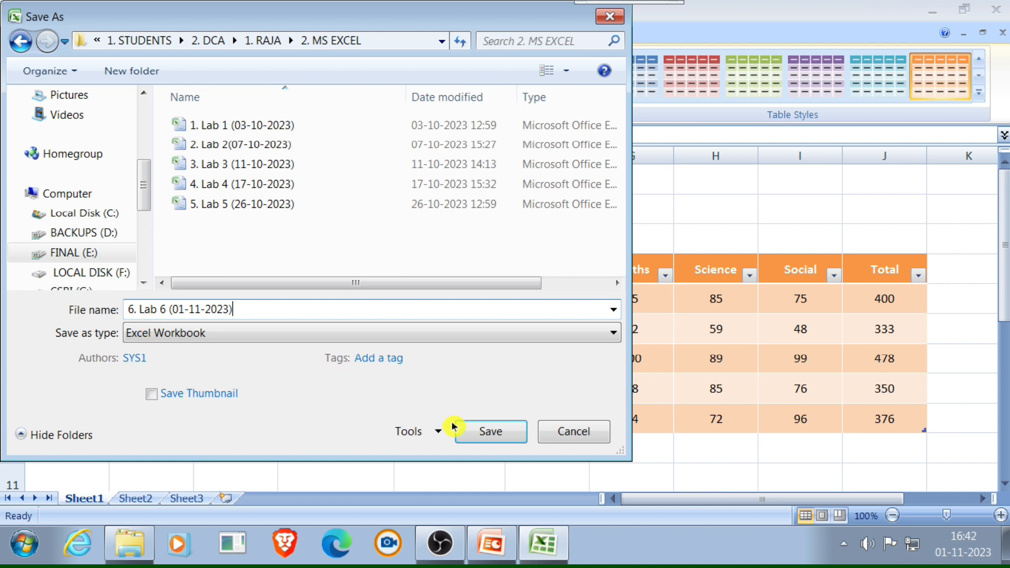
pyautogui.click(459, 438)
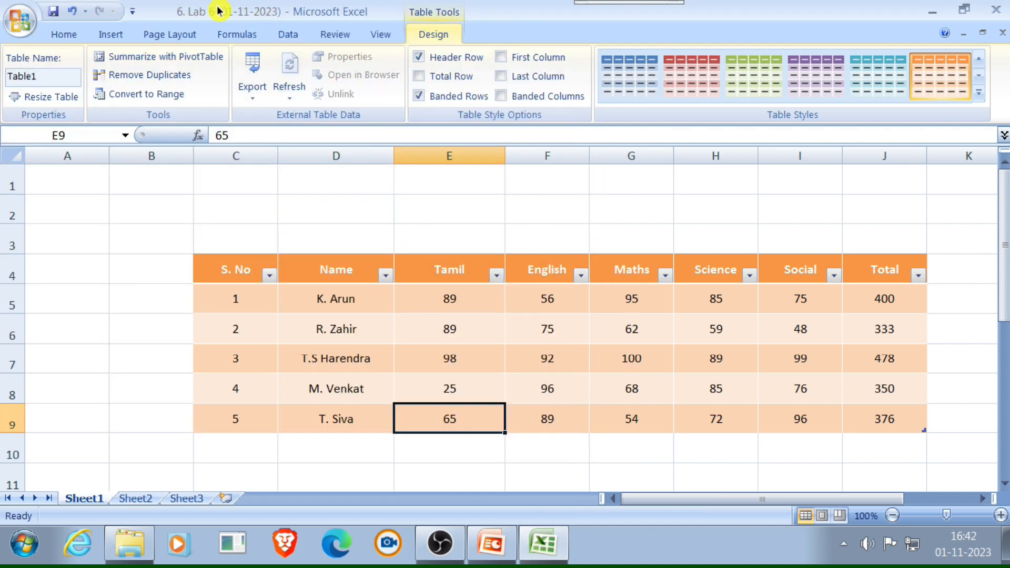
# - Check the next exercise tasks in the PowerPoint slide show, and sort the marks table's Name column A to Z in Excel
pyautogui.hotkey('alt', 'Tab')
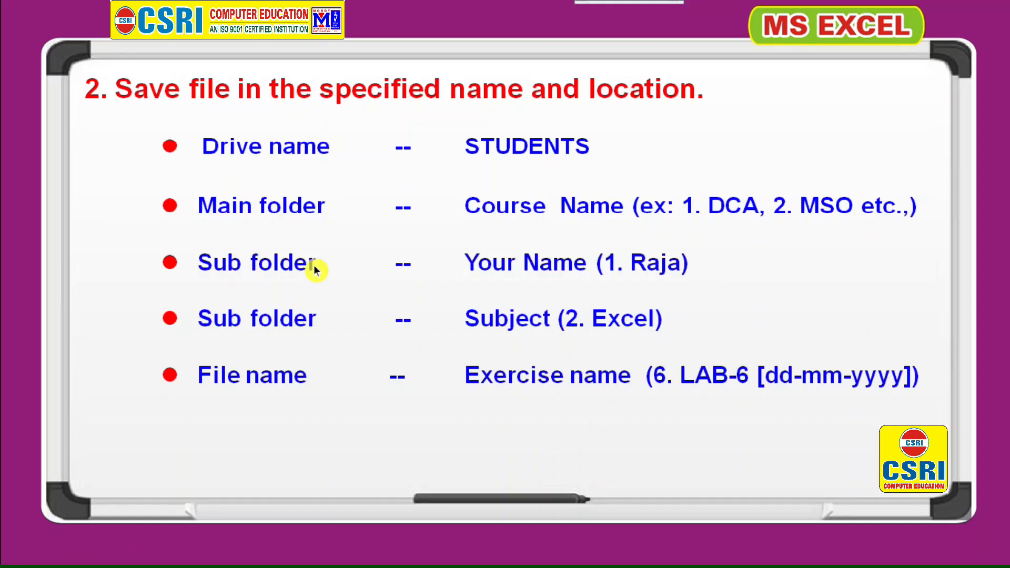
pyautogui.click(331, 284)
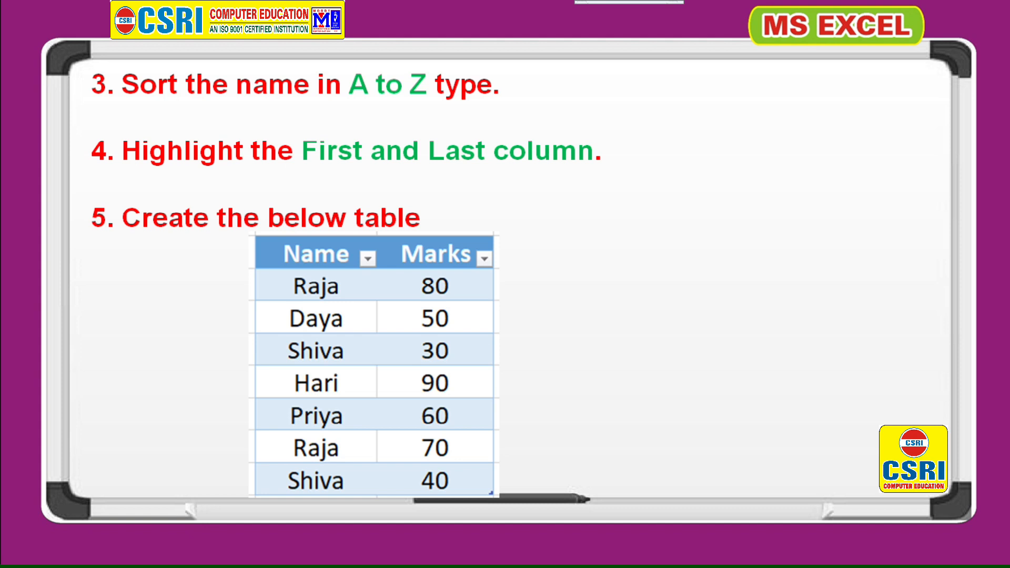
pyautogui.hotkey('alt', 'Tab')
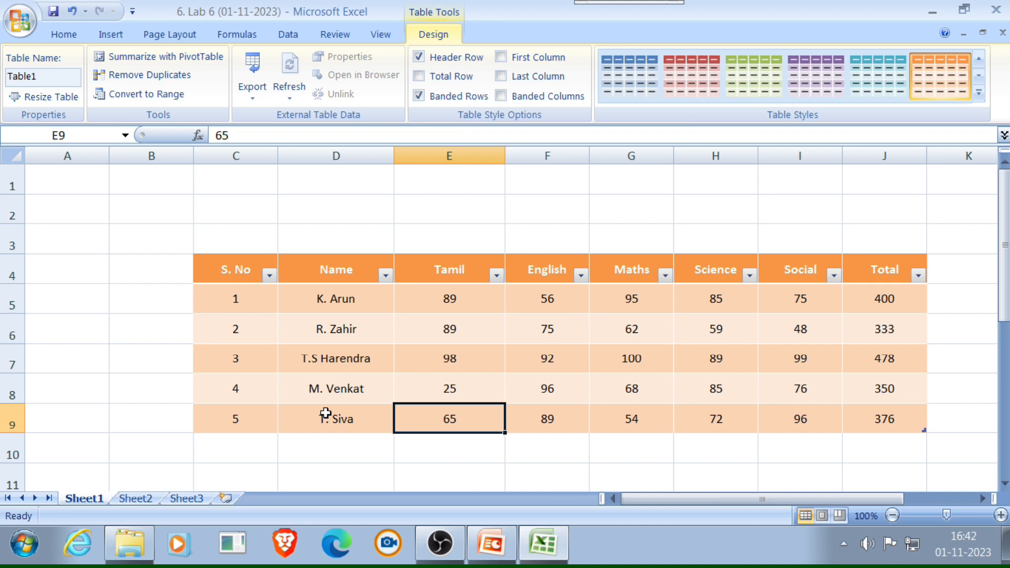
pyautogui.click(386, 275)
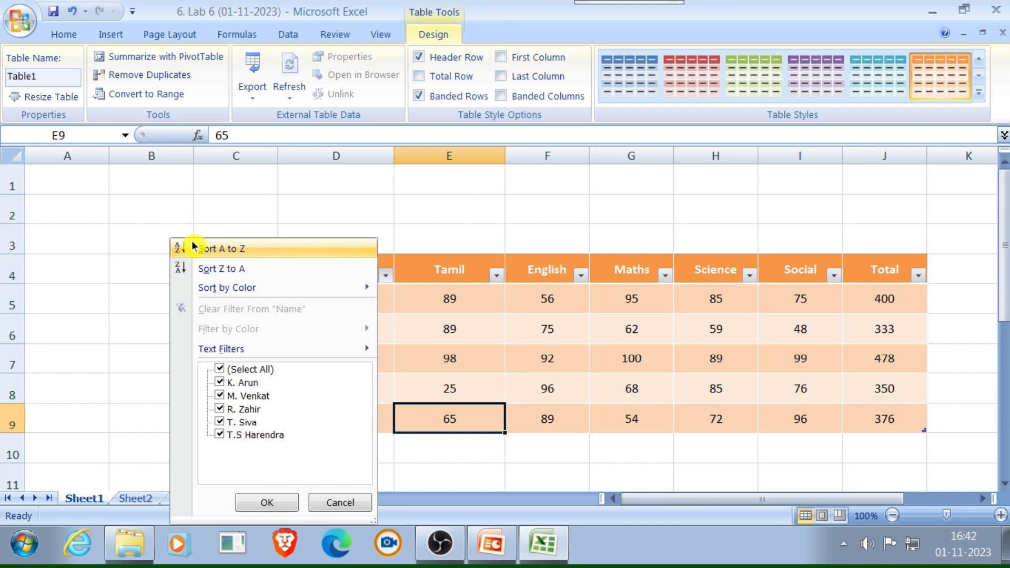
pyautogui.click(226, 248)
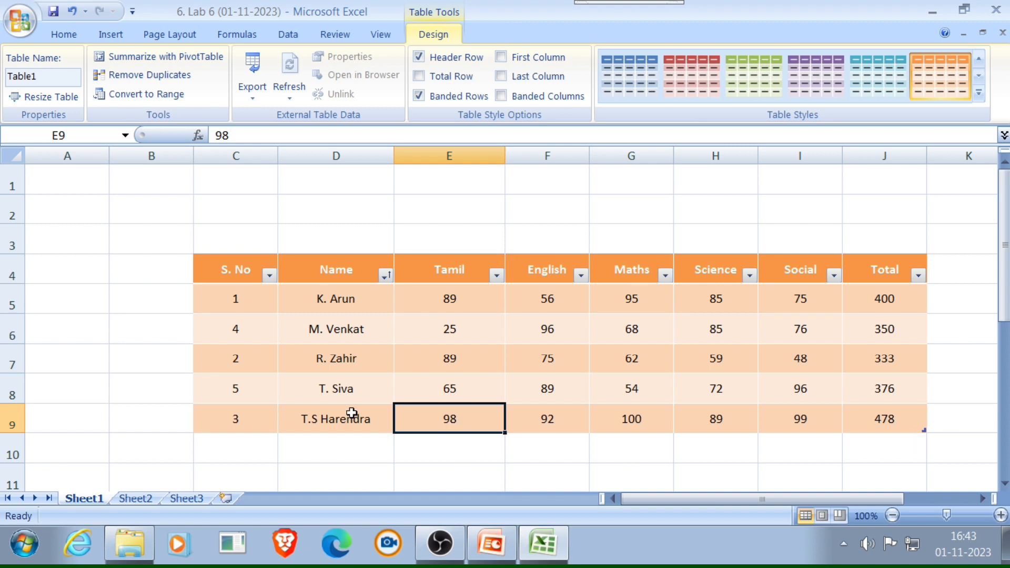
pyautogui.click(387, 275)
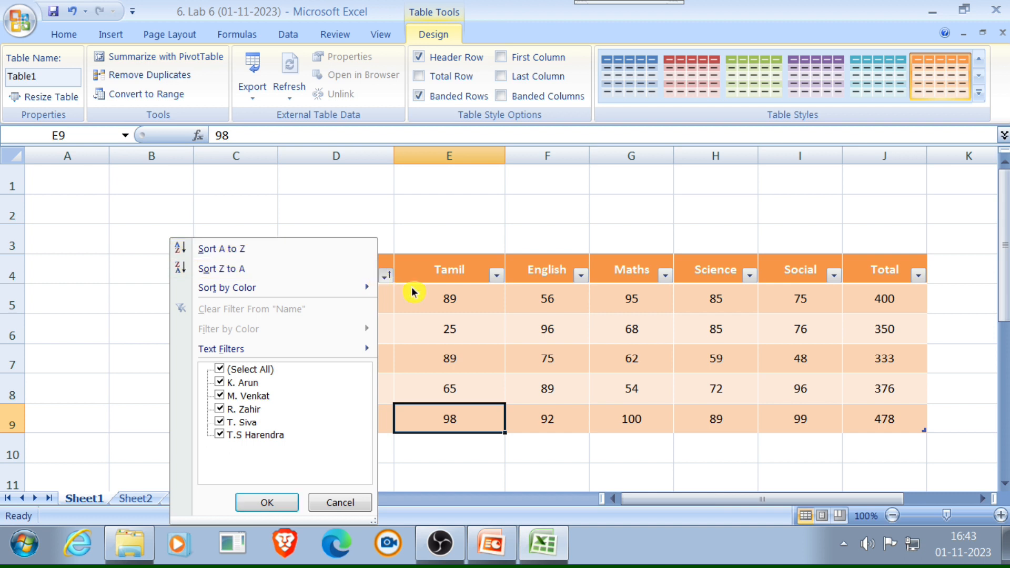
pyautogui.click(395, 293)
# - Check the highlighting task in the slide show, and emphasize the first and last columns of the marks table in Excel
pyautogui.hotkey('alt', 'Tab')
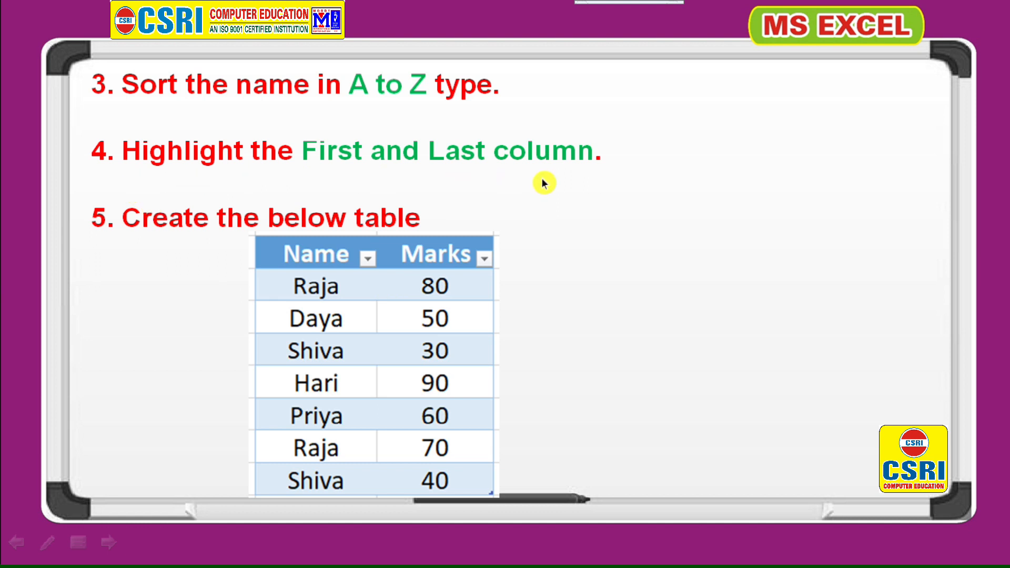
pyautogui.hotkey('alt', 'Tab')
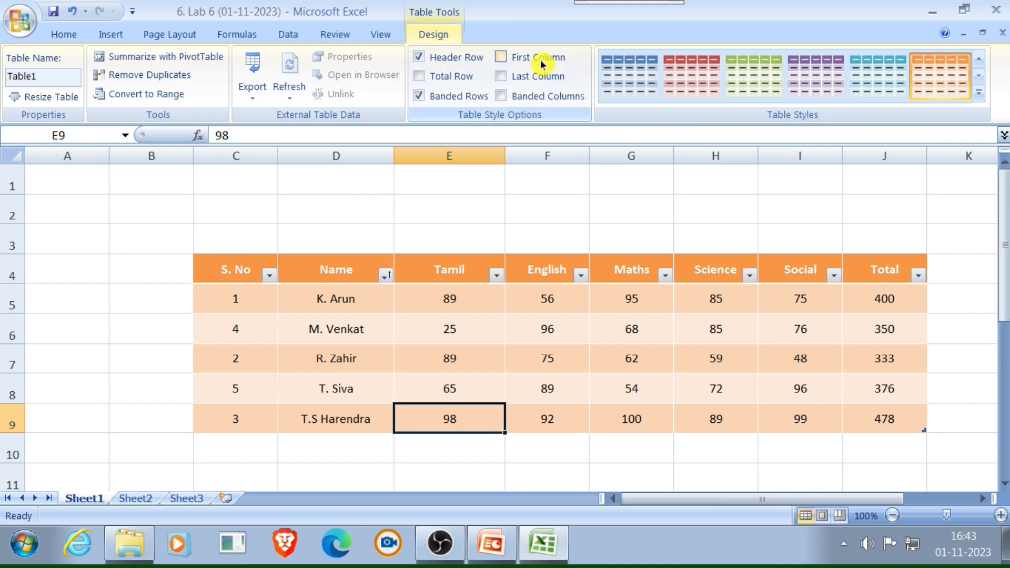
pyautogui.click(501, 57)
pyautogui.click(501, 77)
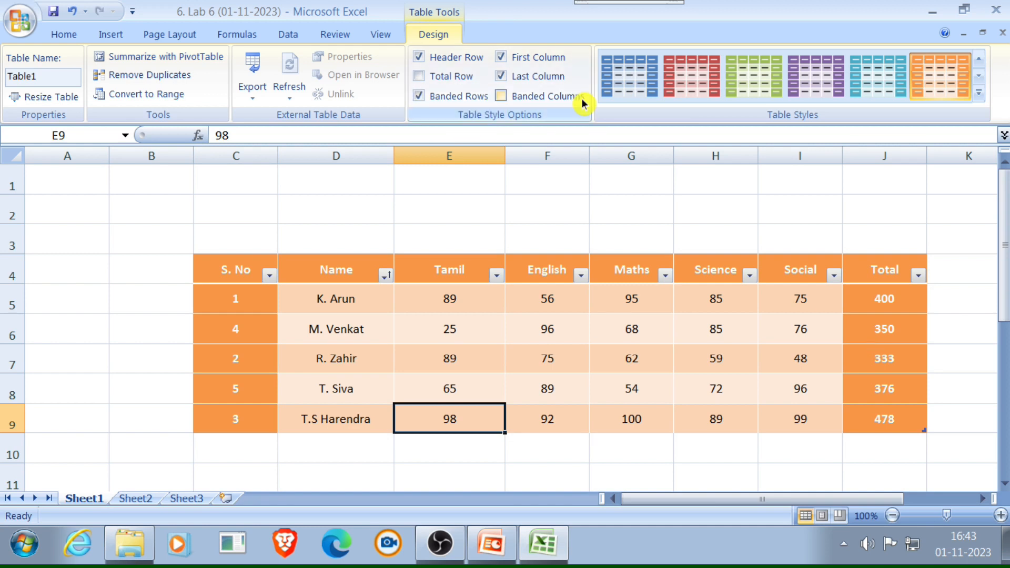
# - Check the following slide show tasks, and remove duplicates from the two-column Name and Marks table in Excel, comparing only the Name column
pyautogui.hotkey('alt', 'Tab')
pyautogui.hotkey('alt', 'Tab')
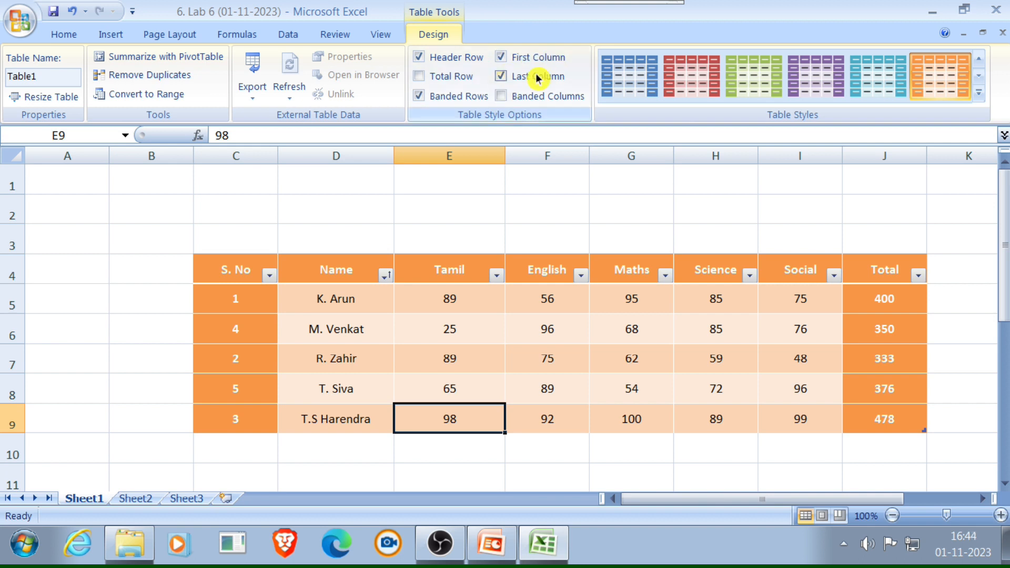
pyautogui.hotkey('alt', 'Tab')
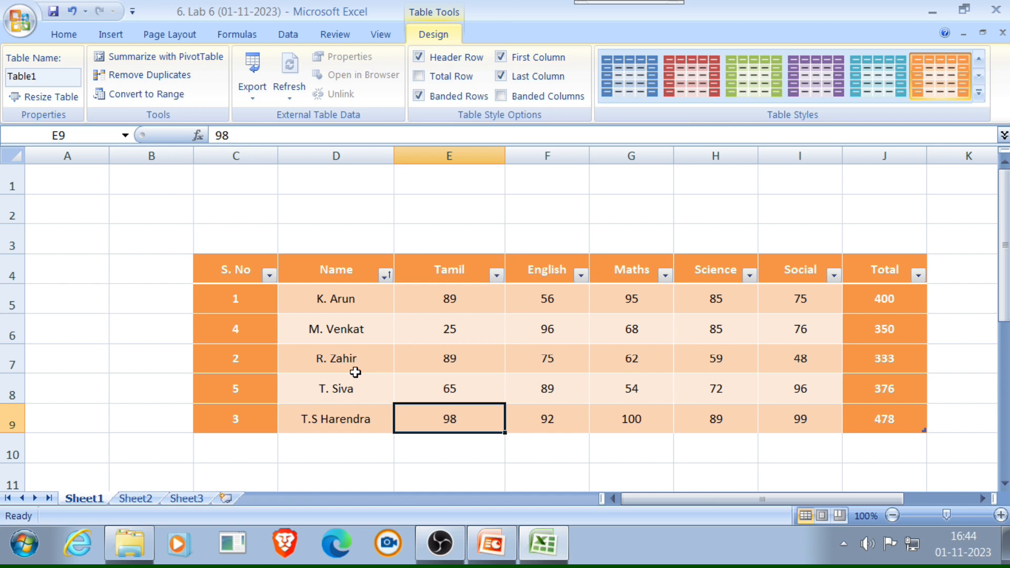
pyautogui.scroll(-3, 356, 372)
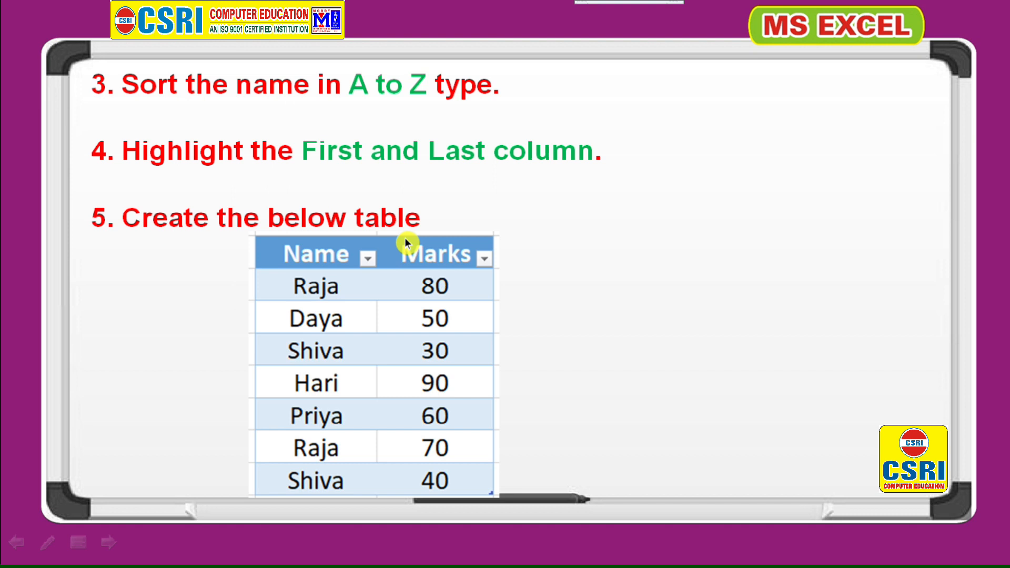
pyautogui.click(406, 243)
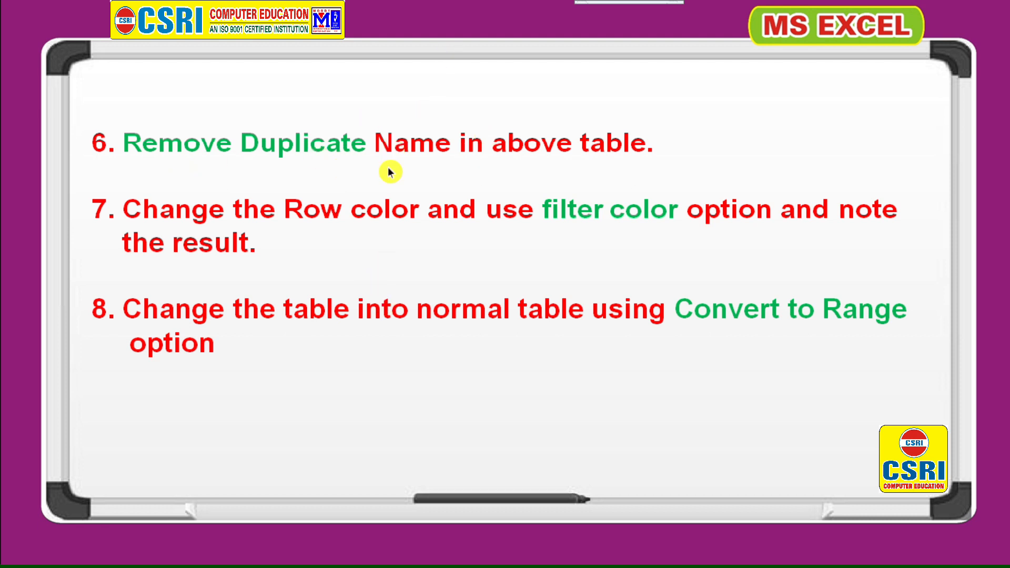
pyautogui.hotkey('alt', 'Tab')
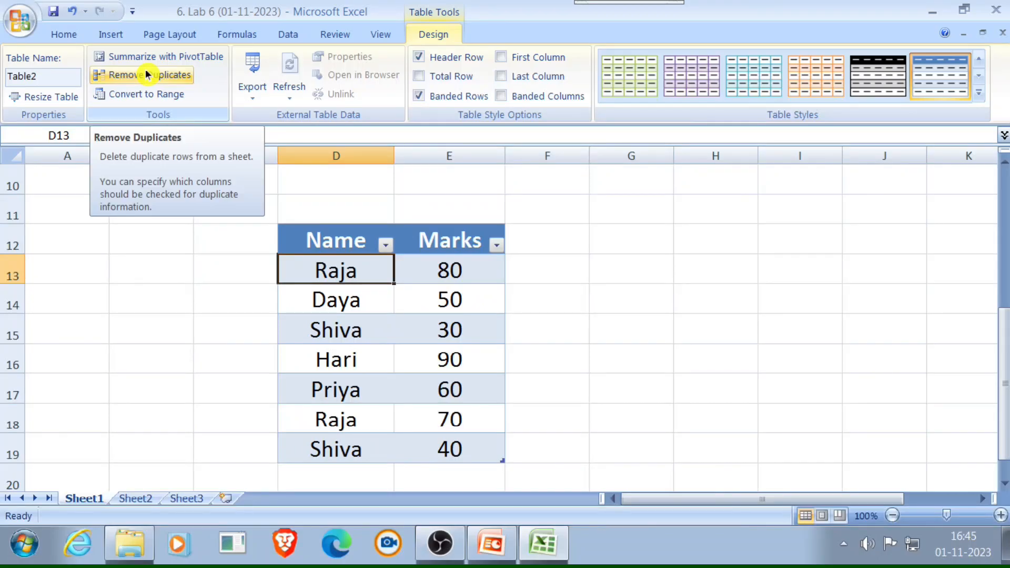
pyautogui.click(147, 75)
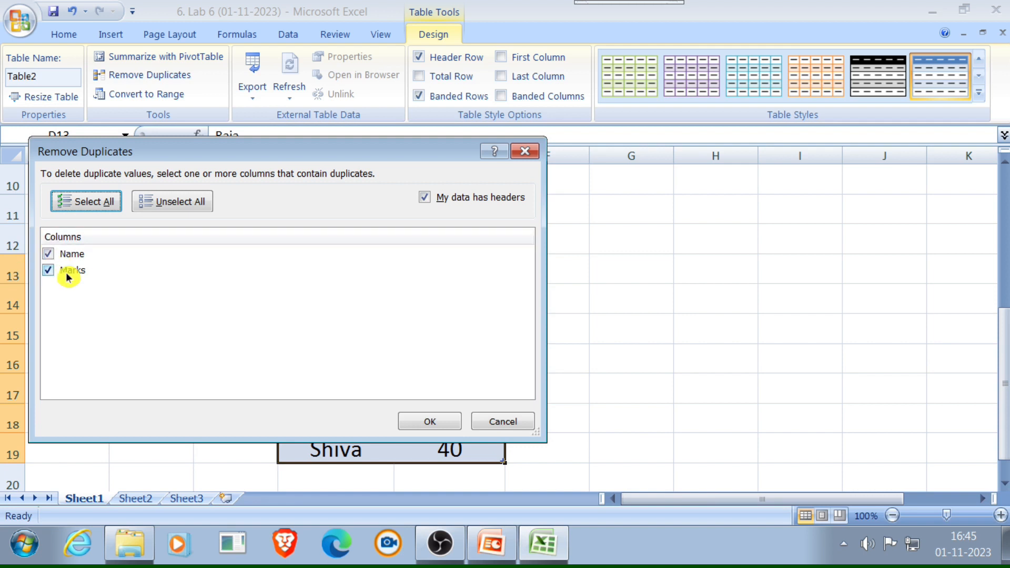
pyautogui.click(48, 271)
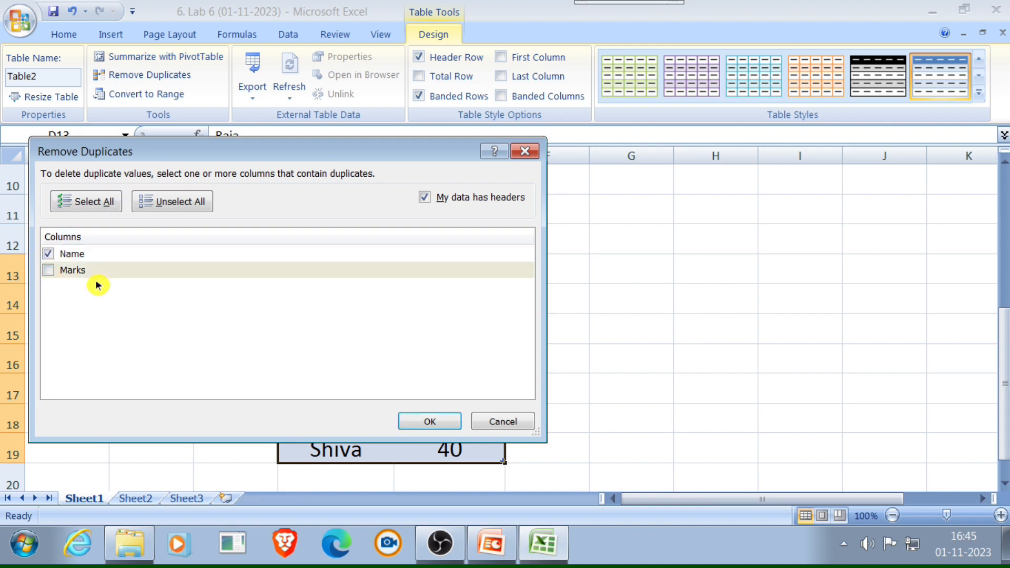
pyautogui.click(445, 420)
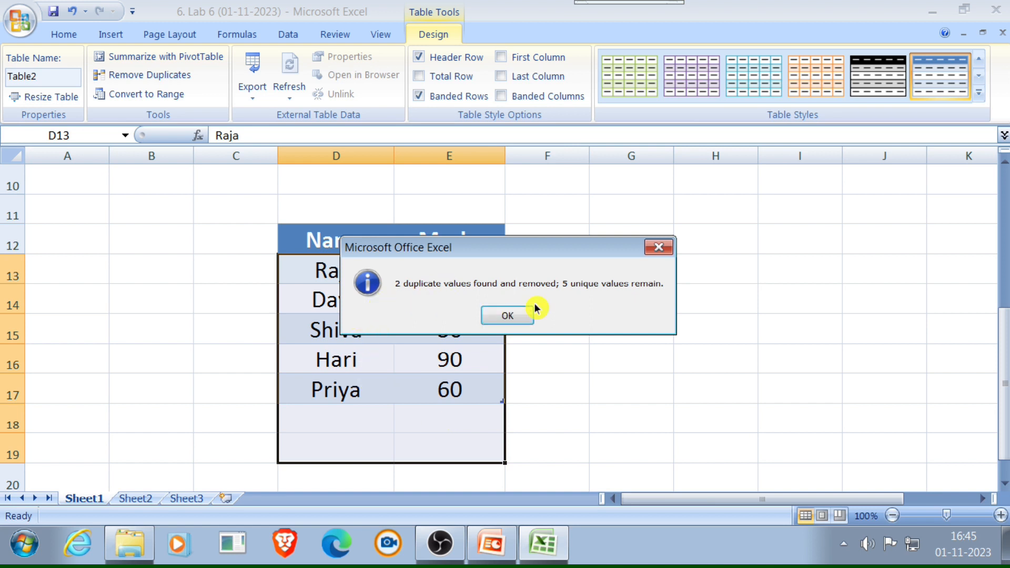
pyautogui.click(506, 315)
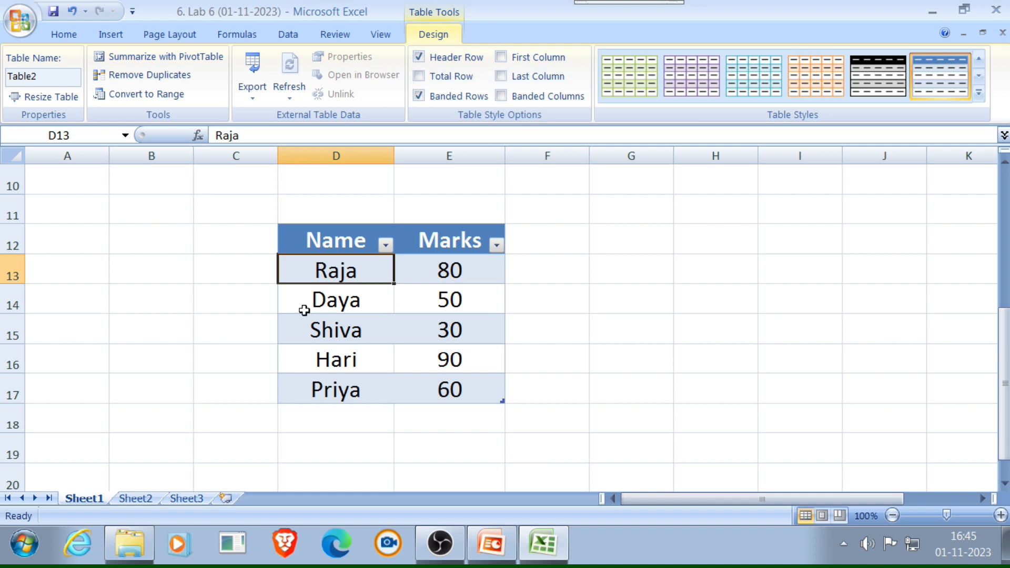
# - Check the row color task in the slide show, and fill the table's first data row, D13:E13, with standard green in Excel
pyautogui.hotkey('alt', 'Tab')
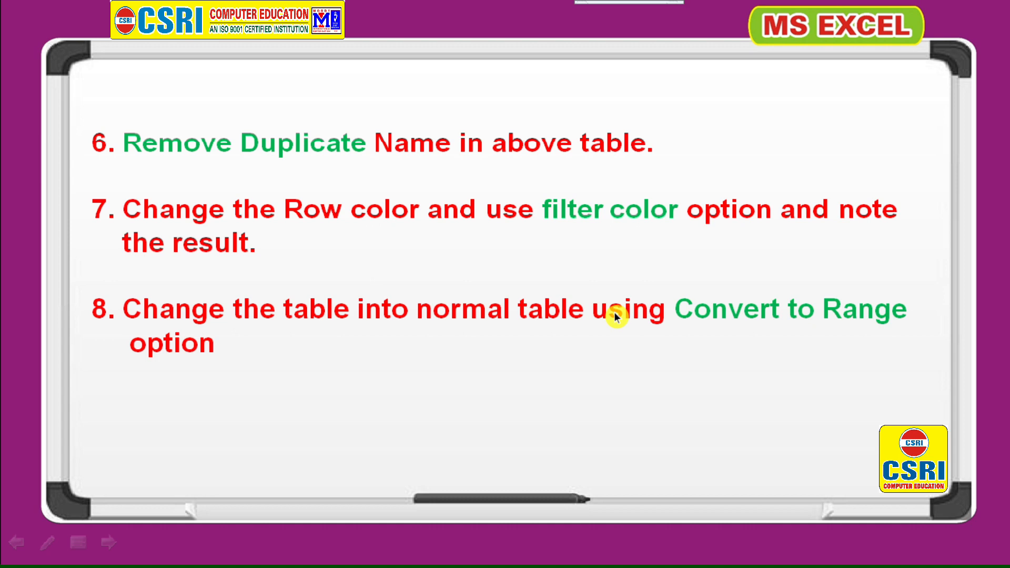
pyautogui.hotkey('alt', 'Tab')
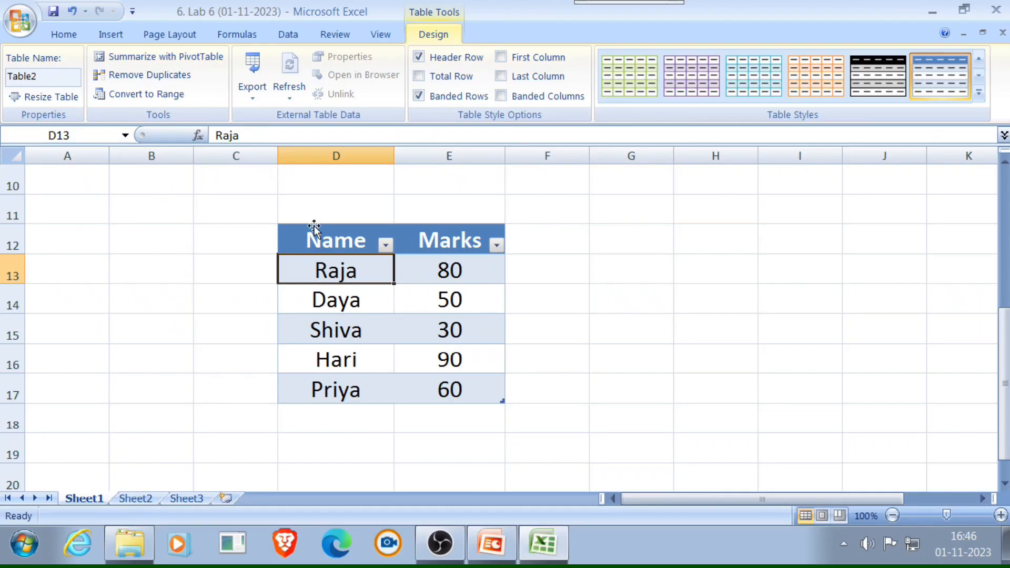
pyautogui.moveTo(311, 266); pyautogui.dragTo(475, 262)
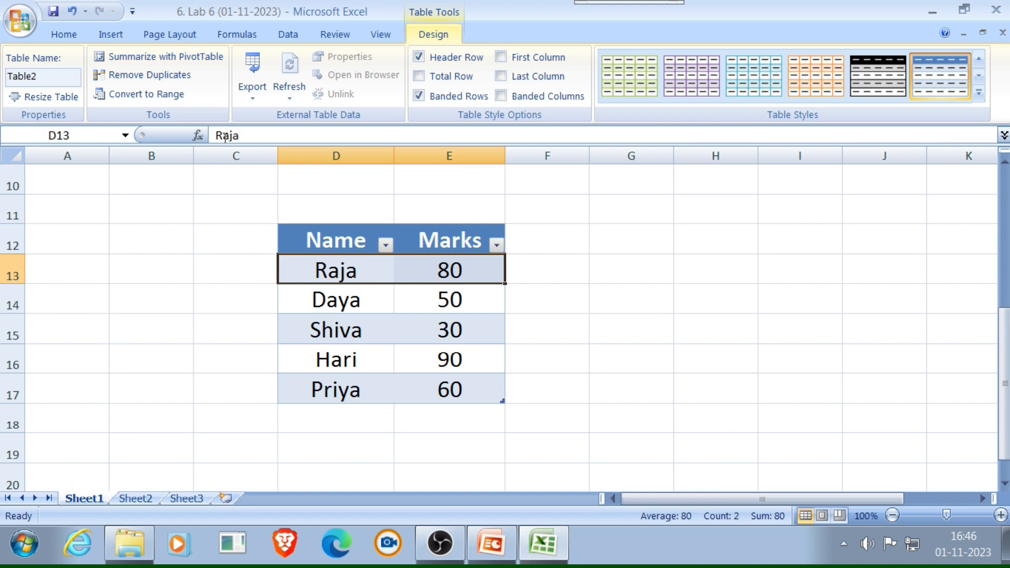
pyautogui.click(103, 35)
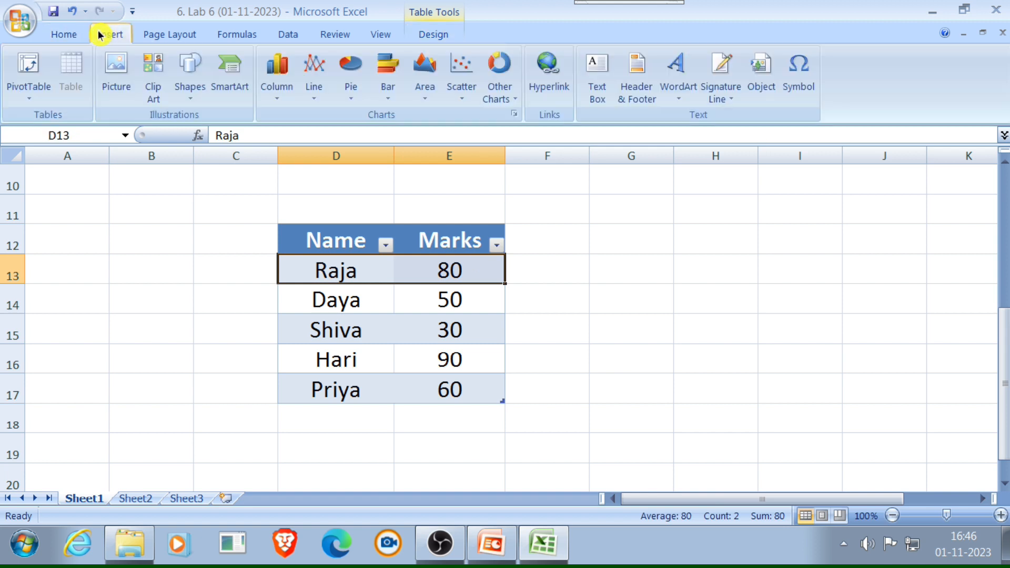
pyautogui.click(64, 35)
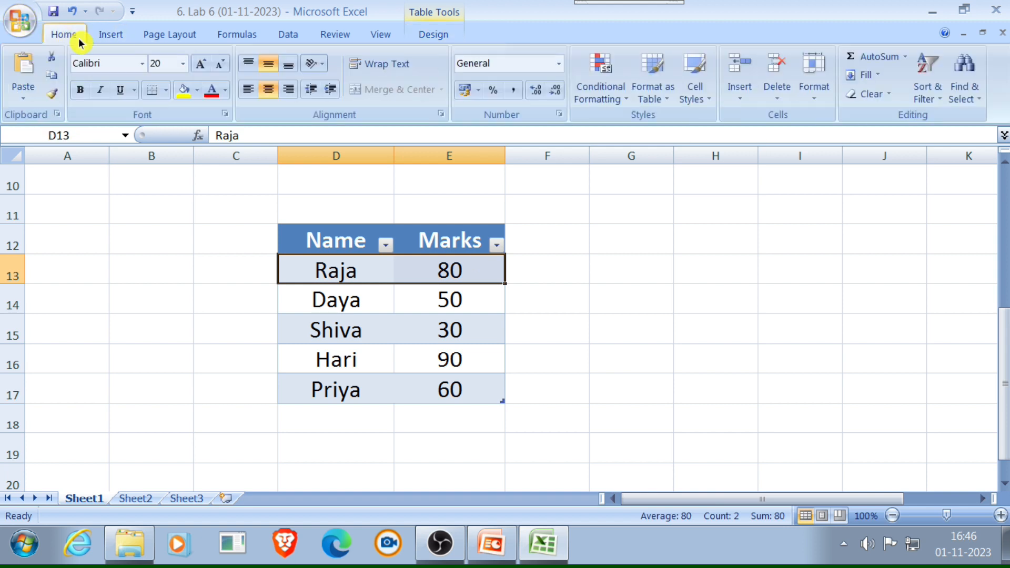
pyautogui.click(199, 90)
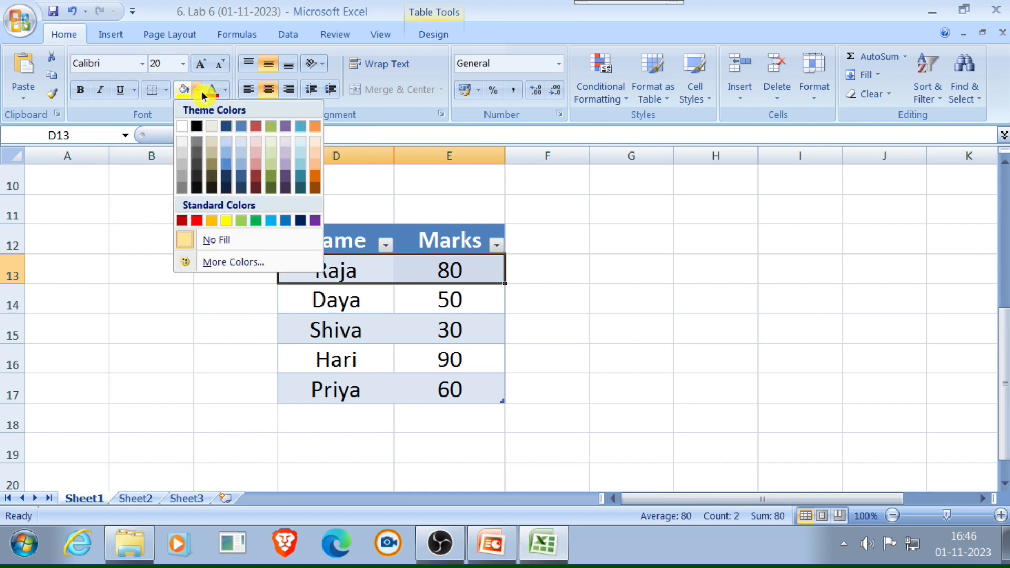
pyautogui.click(258, 220)
# - Fill the second data row, D14:E14, with standard red and the third, D15:E15, with a medium blue theme color
pyautogui.moveTo(324, 299); pyautogui.dragTo(427, 300)
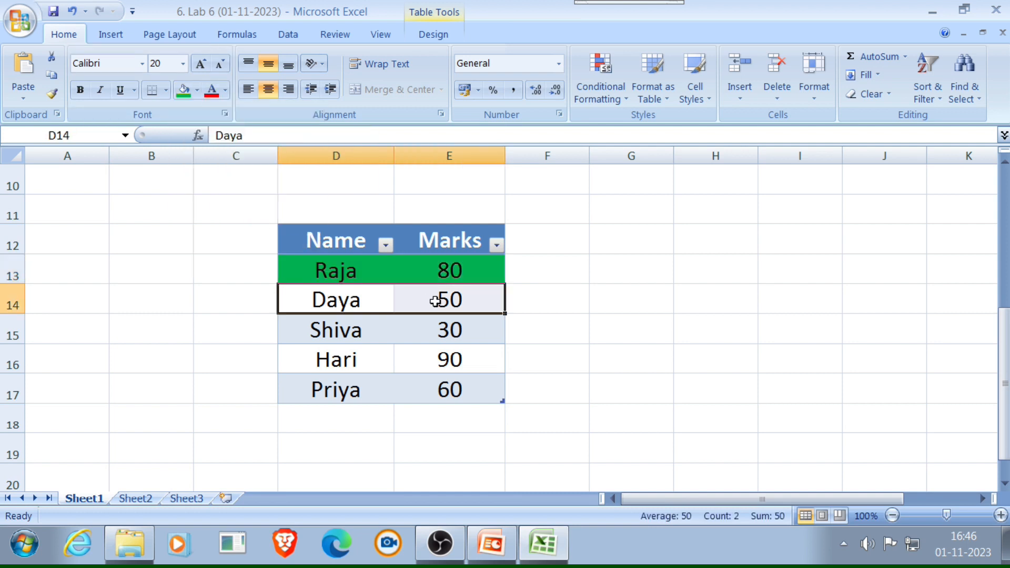
pyautogui.click(195, 93)
pyautogui.click(202, 216)
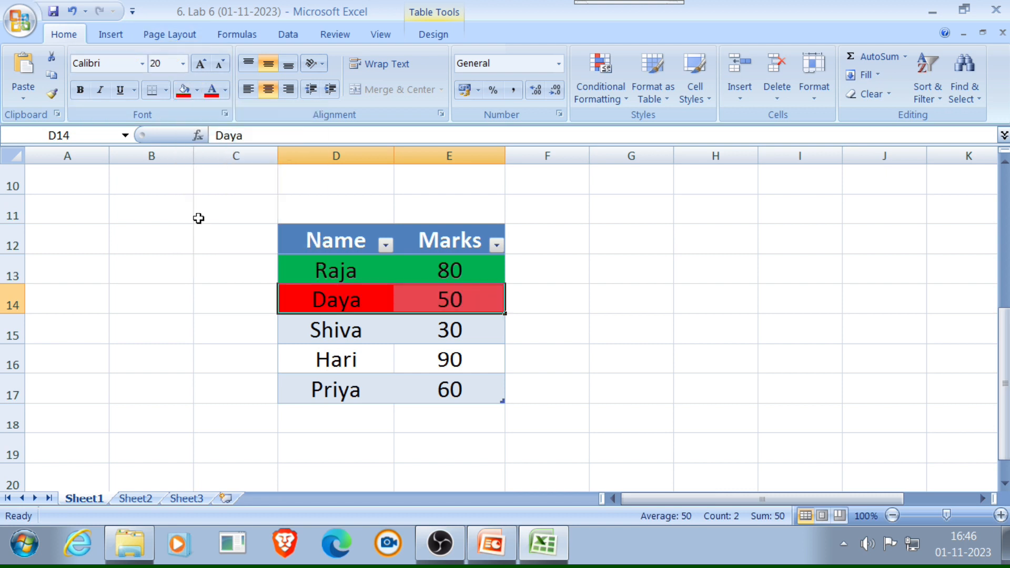
pyautogui.click(302, 332)
pyautogui.moveTo(302, 331); pyautogui.dragTo(453, 342)
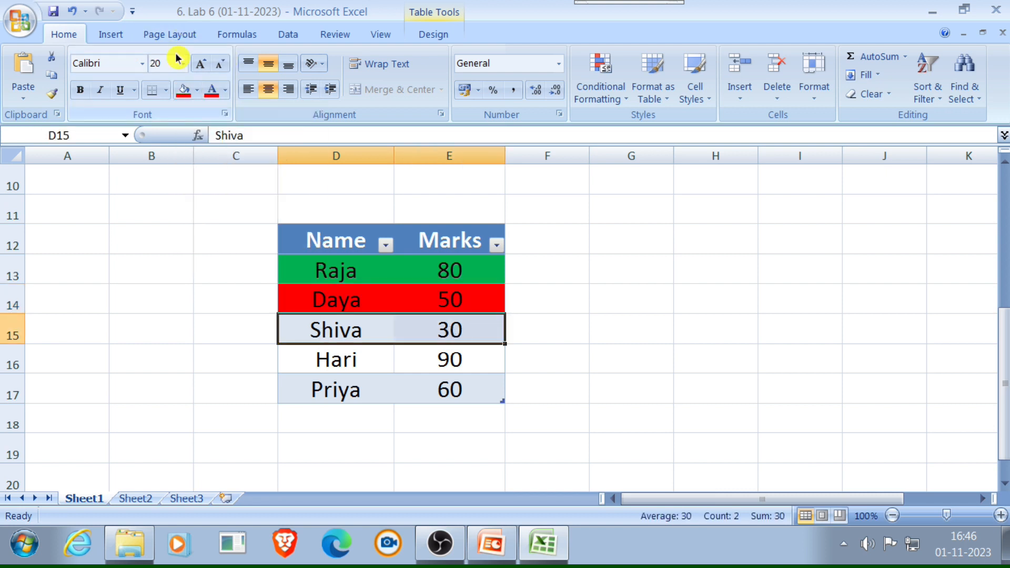
pyautogui.click(198, 90)
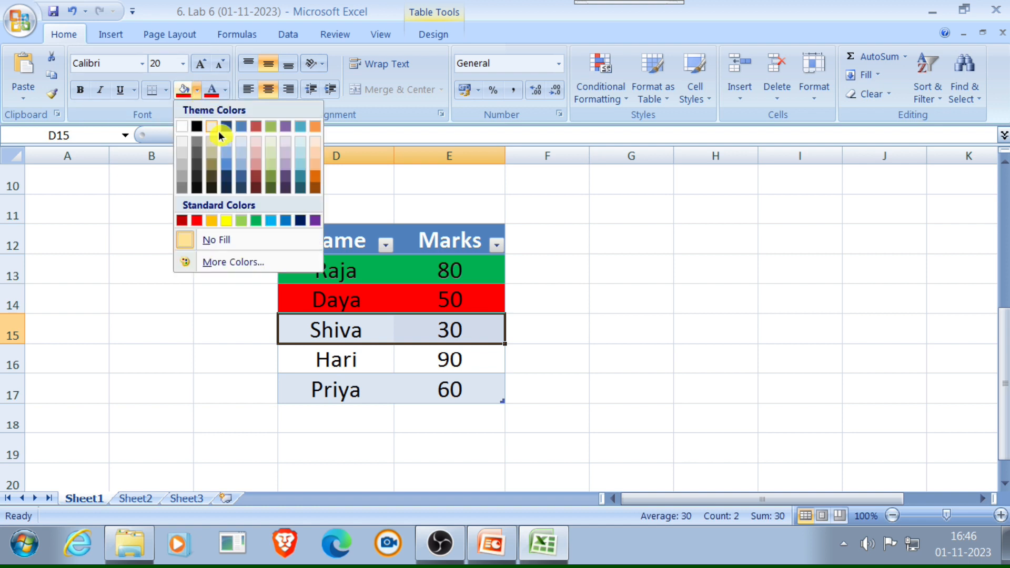
pyautogui.click(229, 173)
# - Fill the fourth data row, D16:E16, with standard yellow and the fifth, D17:E17, with standard orange
pyautogui.moveTo(336, 363); pyautogui.dragTo(422, 368)
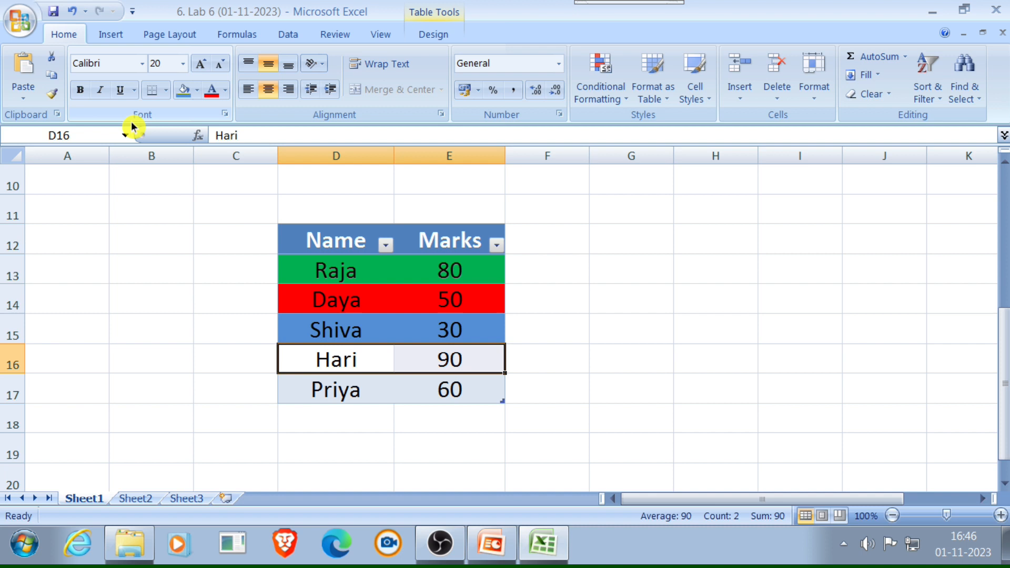
pyautogui.click(166, 90)
pyautogui.click(197, 90)
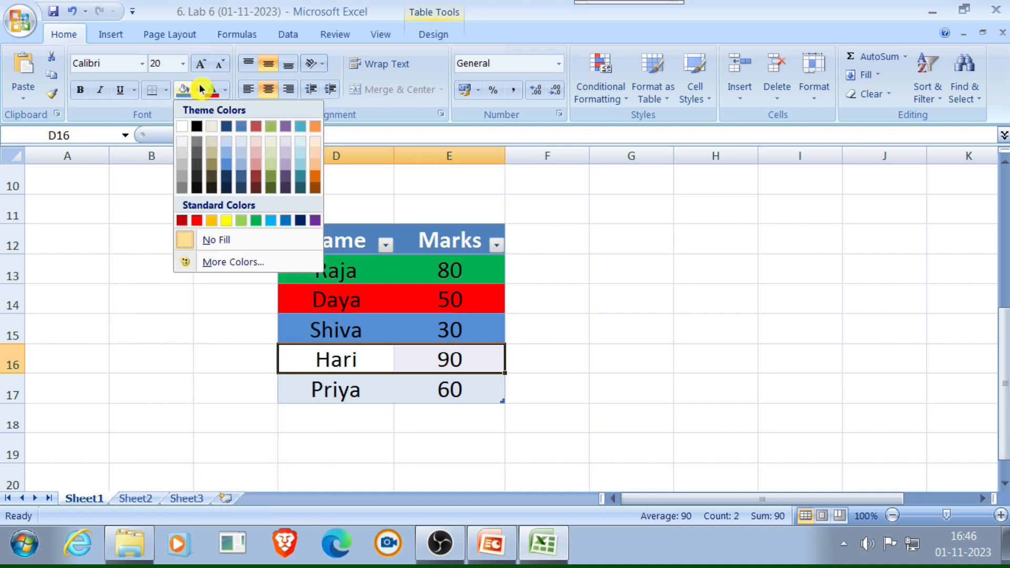
pyautogui.click(225, 220)
pyautogui.moveTo(333, 385); pyautogui.dragTo(417, 380)
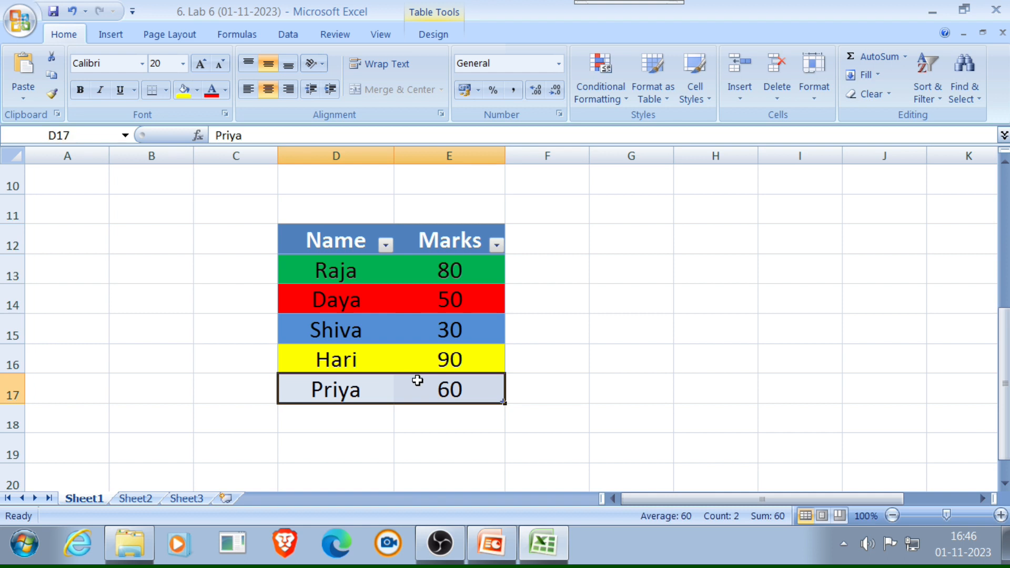
pyautogui.click(197, 90)
pyautogui.click(209, 221)
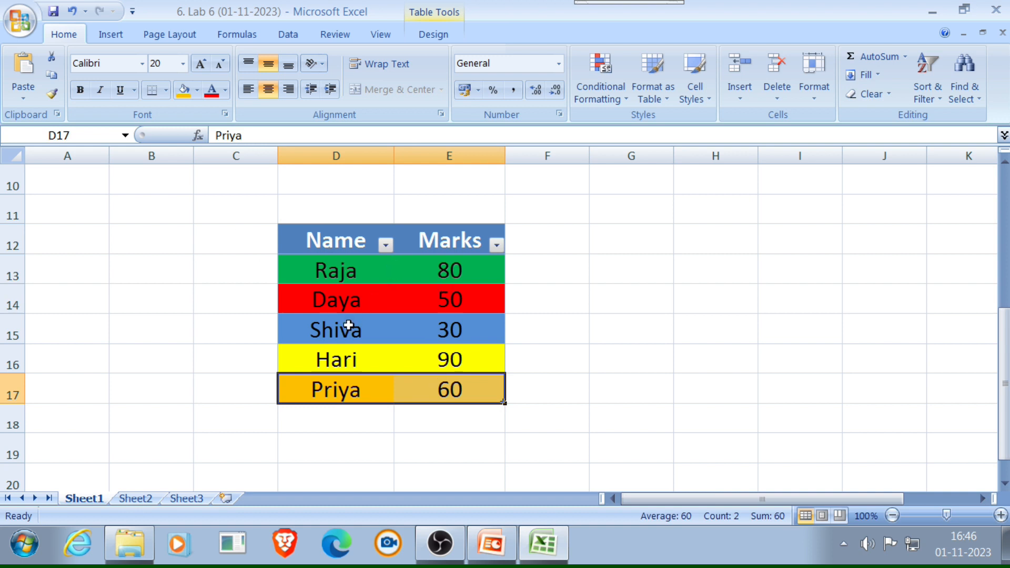
pyautogui.click(379, 450)
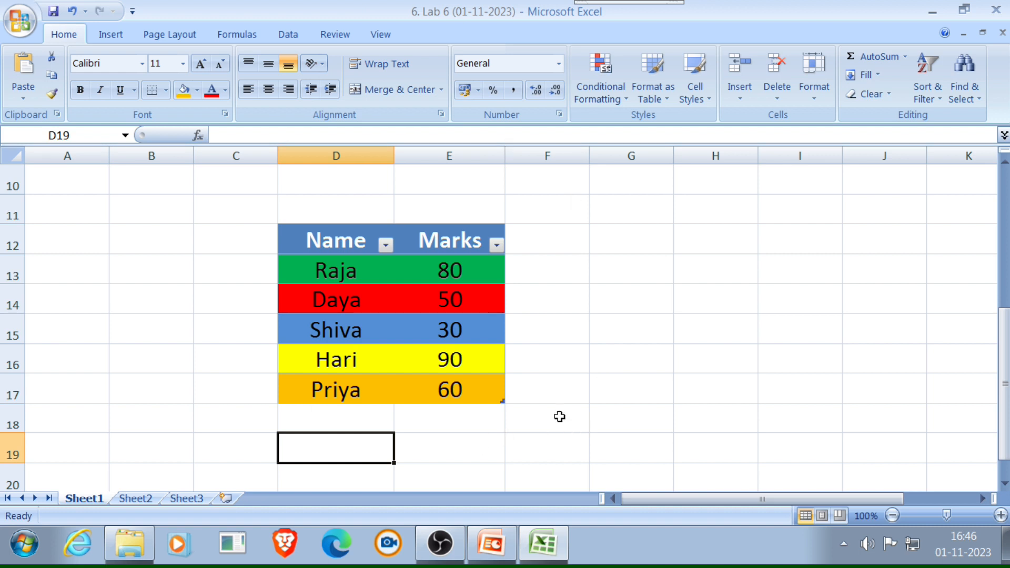
# - Filter the Name column by the red cell color, and switch the filter to the blue cell color
pyautogui.click(385, 248)
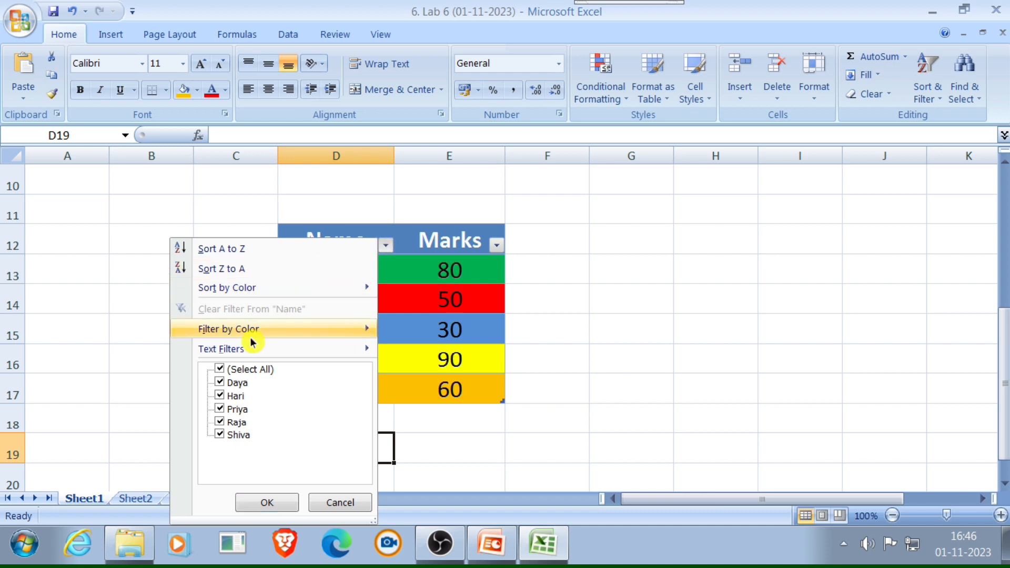
pyautogui.moveTo(252, 342)
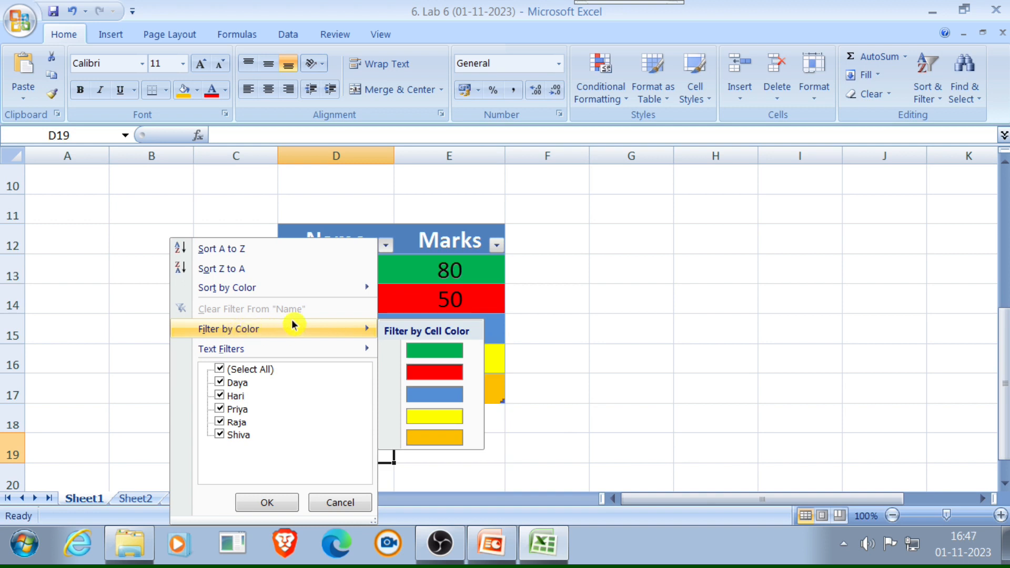
pyautogui.moveTo(355, 329)
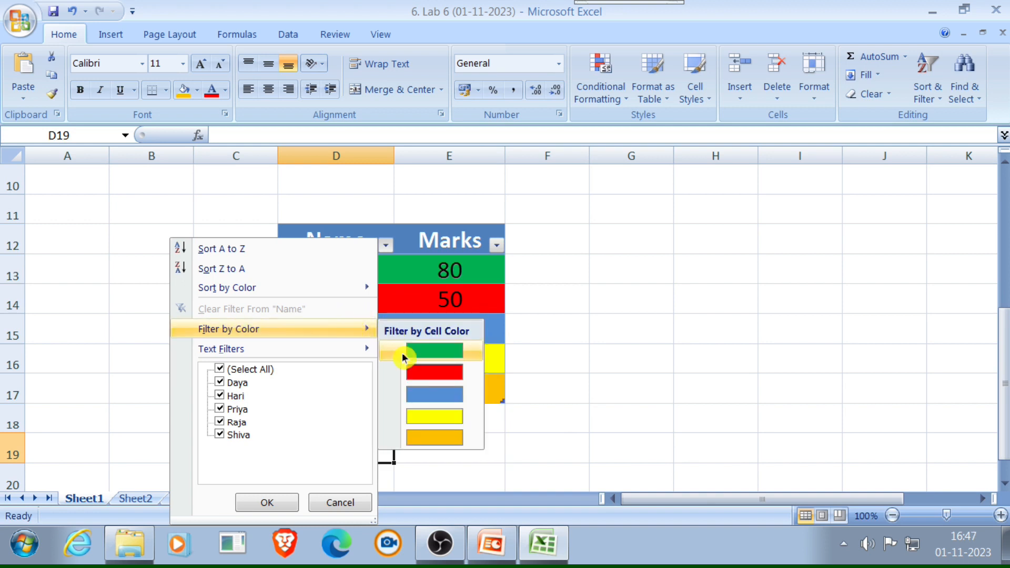
pyautogui.click(417, 371)
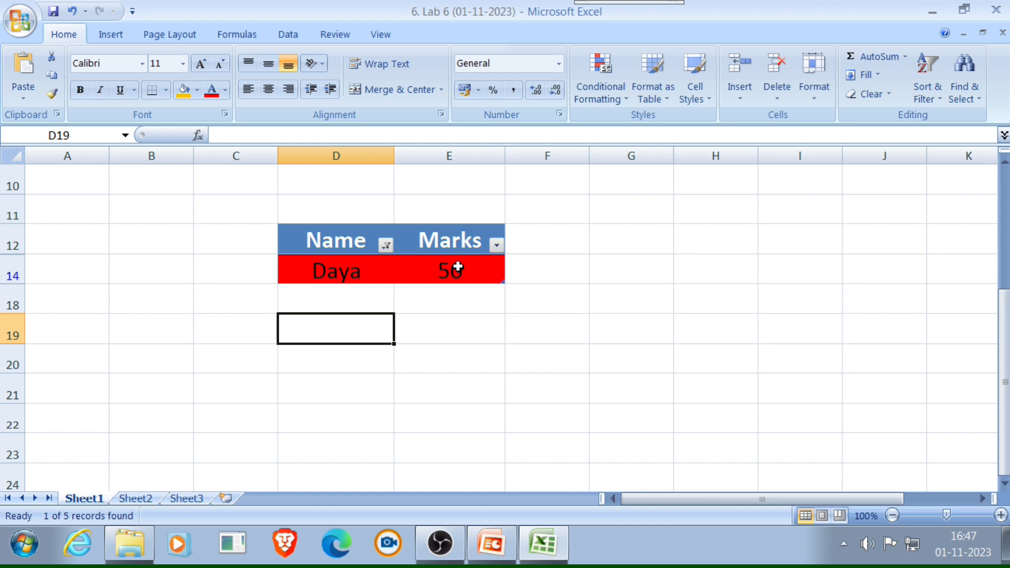
pyautogui.click(387, 244)
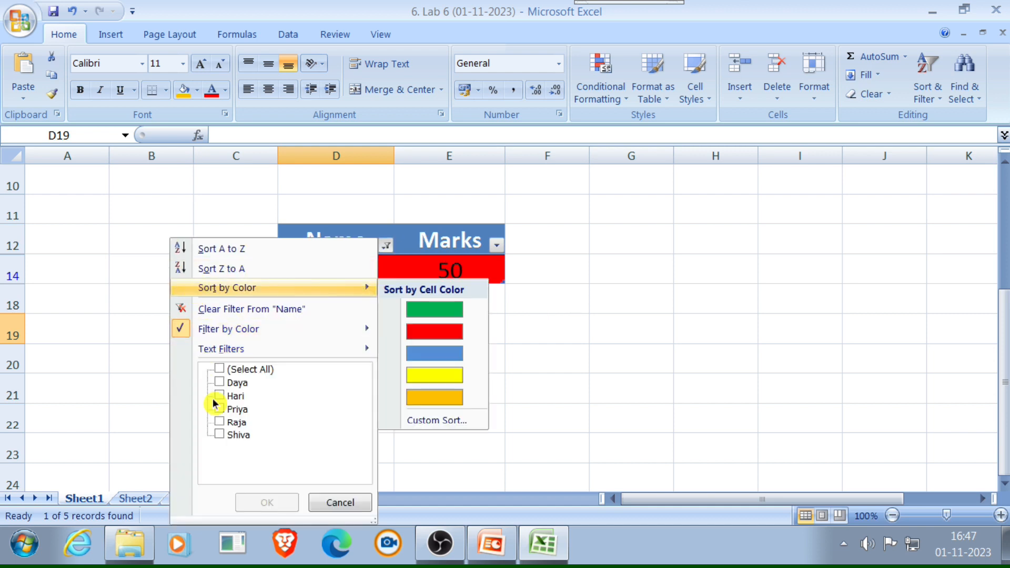
pyautogui.moveTo(300, 330)
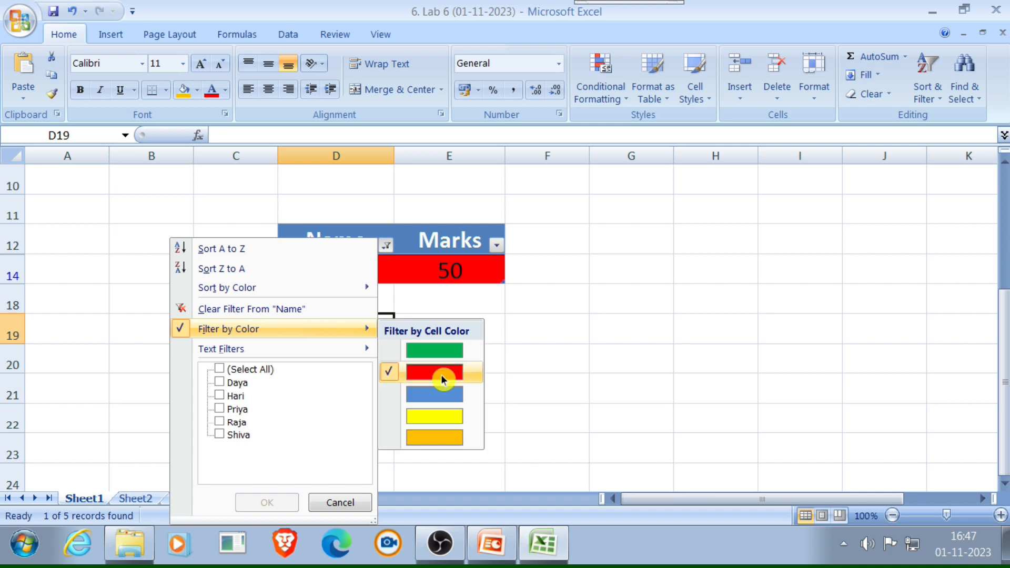
pyautogui.click(434, 396)
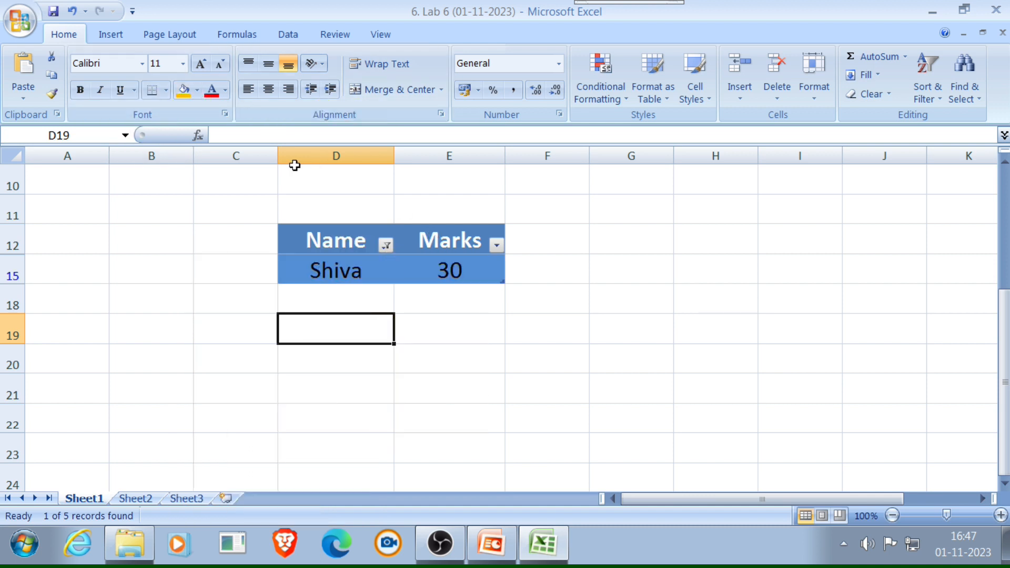
# - Change the Name column's color filter to the orange cell color, and switch it to green
pyautogui.click(386, 247)
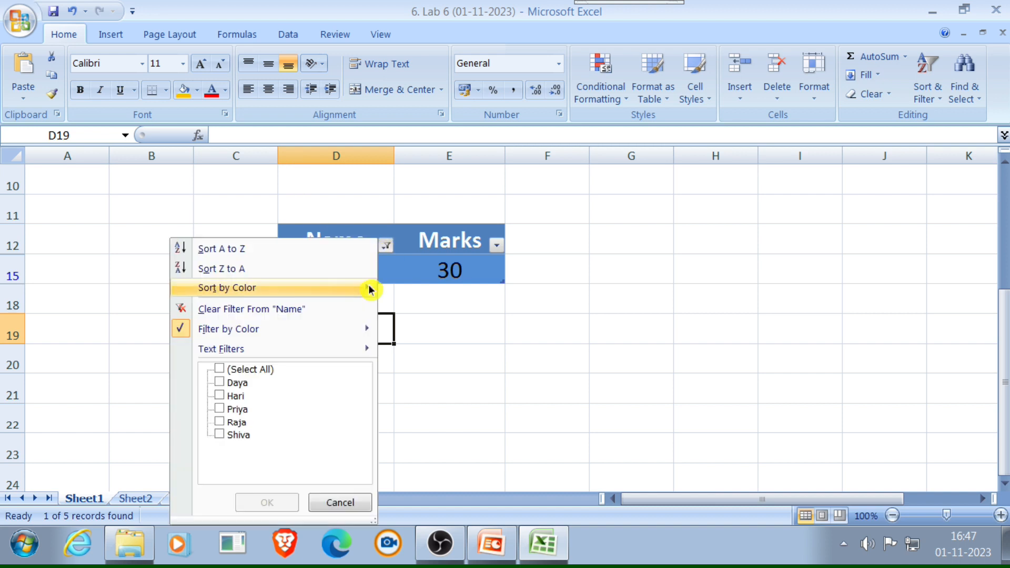
pyautogui.moveTo(336, 329)
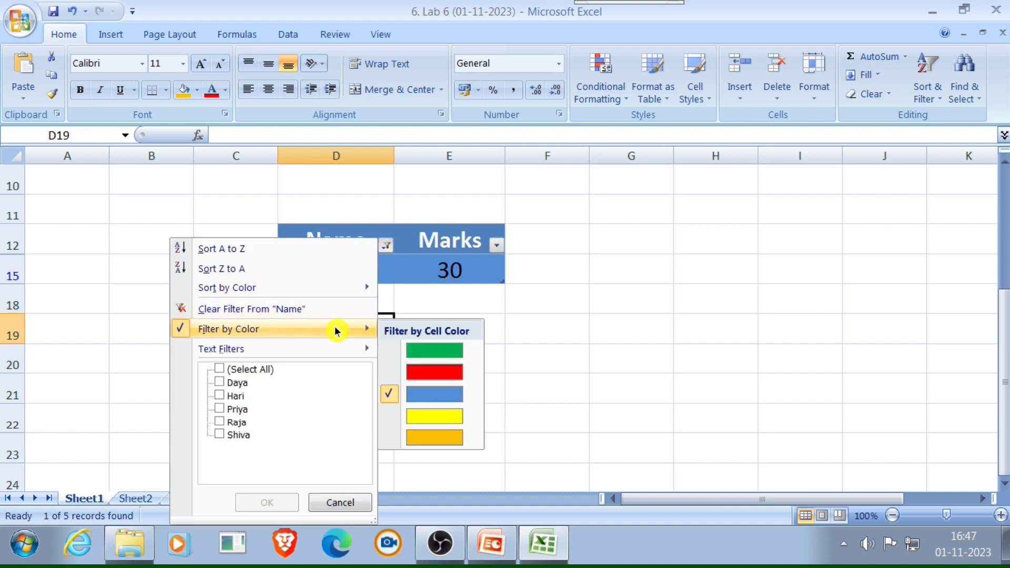
pyautogui.click(434, 440)
pyautogui.click(387, 246)
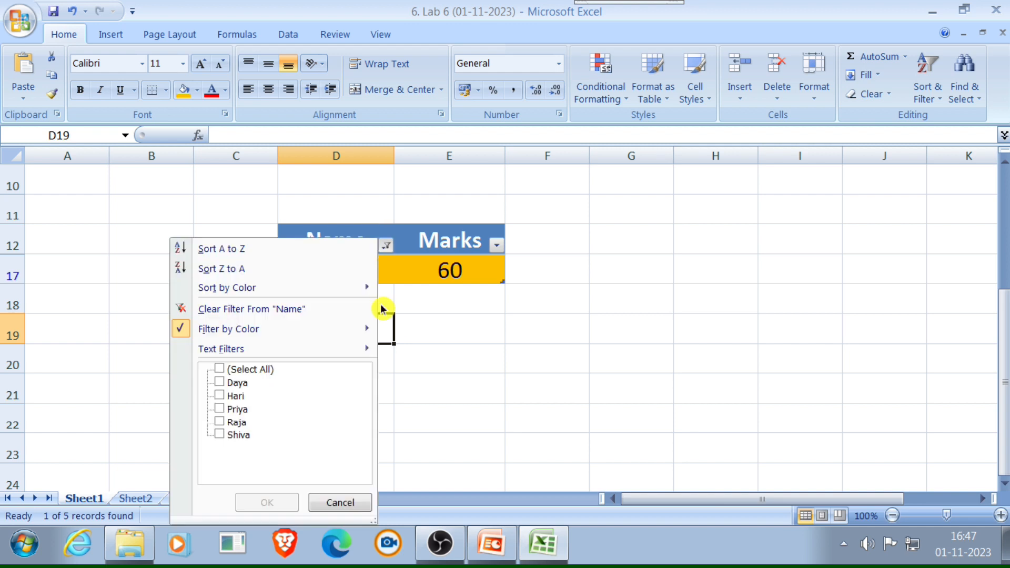
pyautogui.moveTo(363, 328)
pyautogui.click(409, 349)
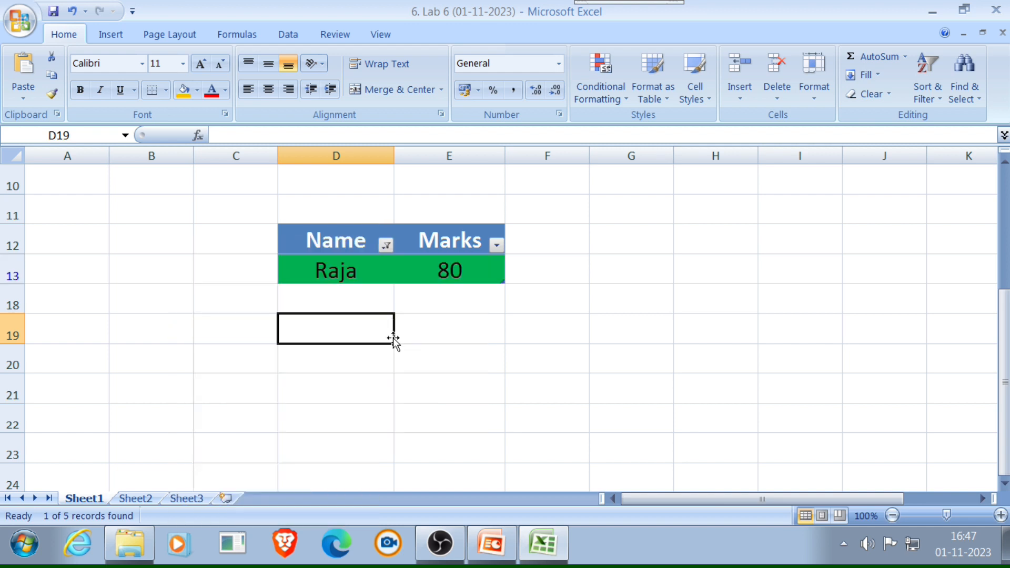
# - Filter the Name column by the yellow cell color, and clear the column's filter
pyautogui.click(387, 246)
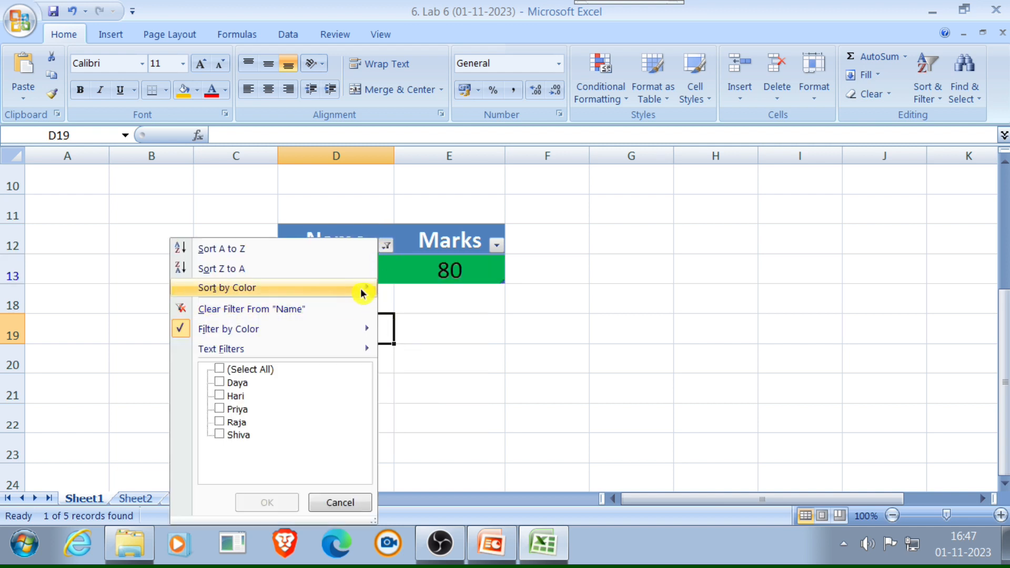
pyautogui.moveTo(353, 329)
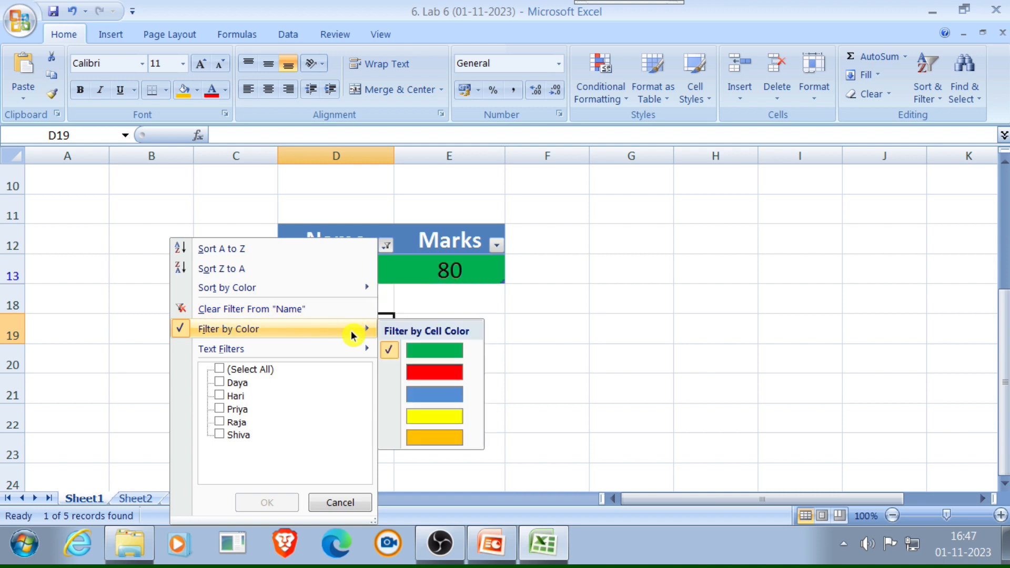
pyautogui.click(401, 417)
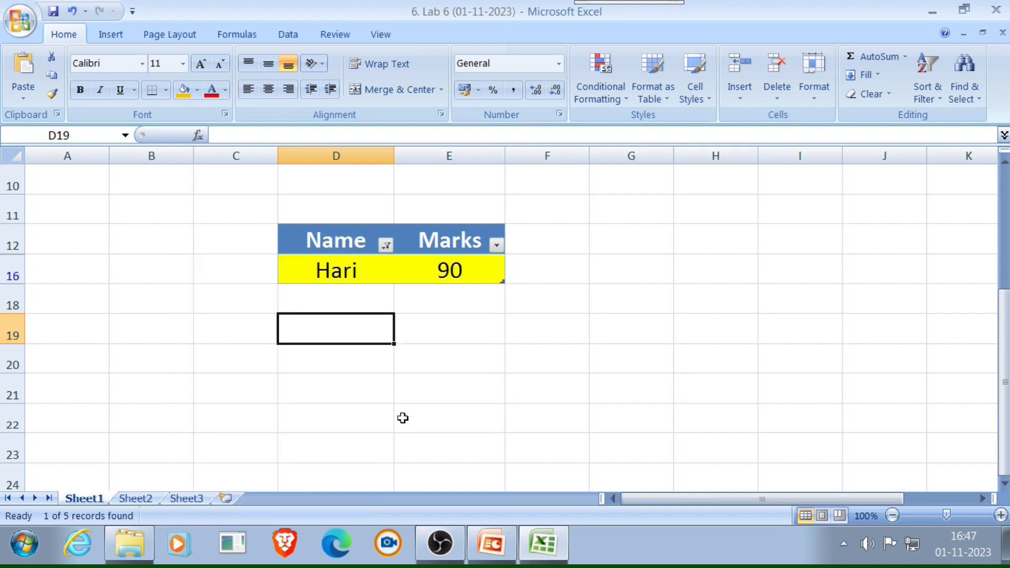
pyautogui.click(383, 249)
pyautogui.click(230, 310)
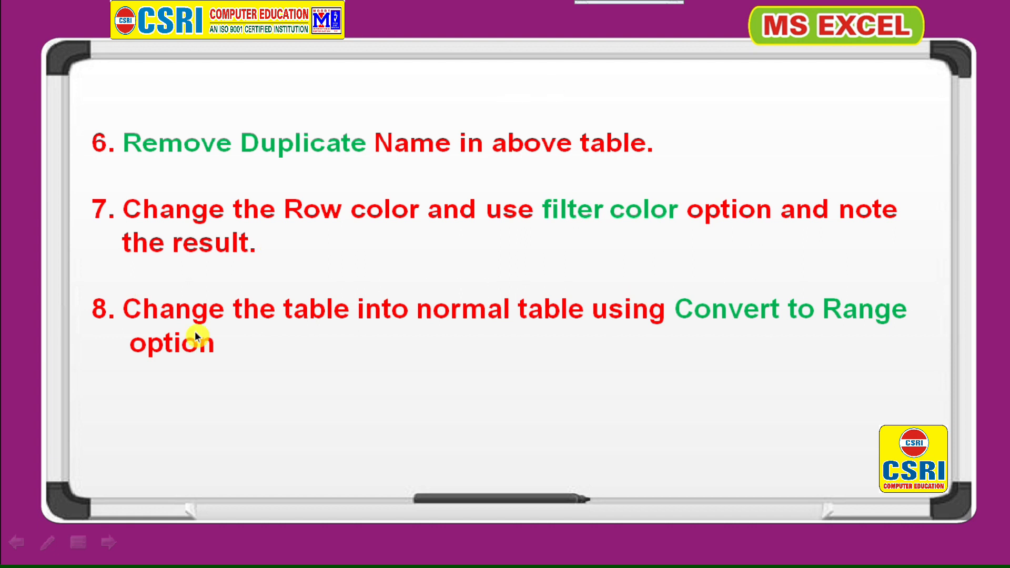
# - Check the Convert to Range task in the slide show, and convert the Name and Marks table to a normal range in Excel
pyautogui.hotkey('alt', 'Tab')
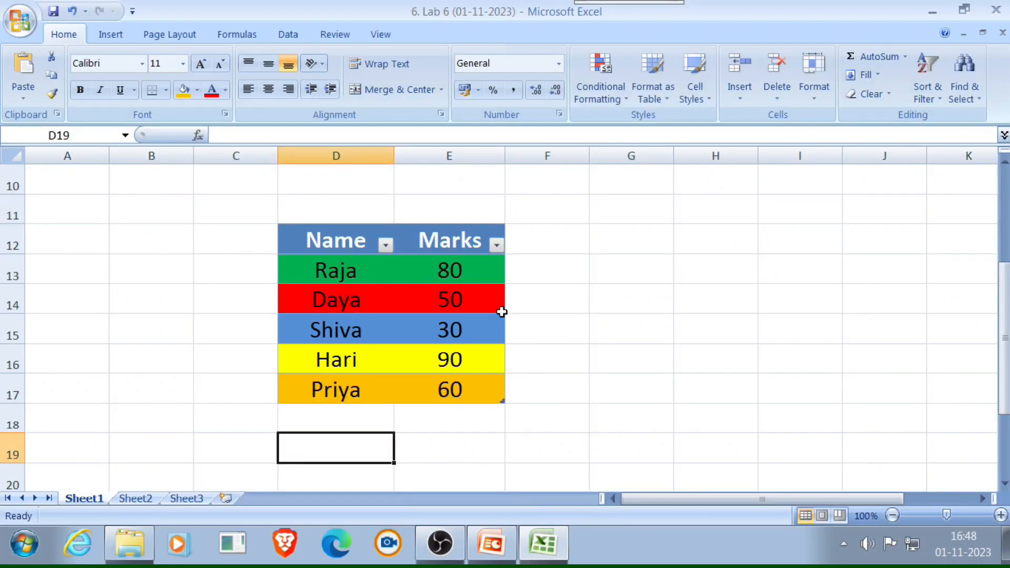
pyautogui.click(450, 299)
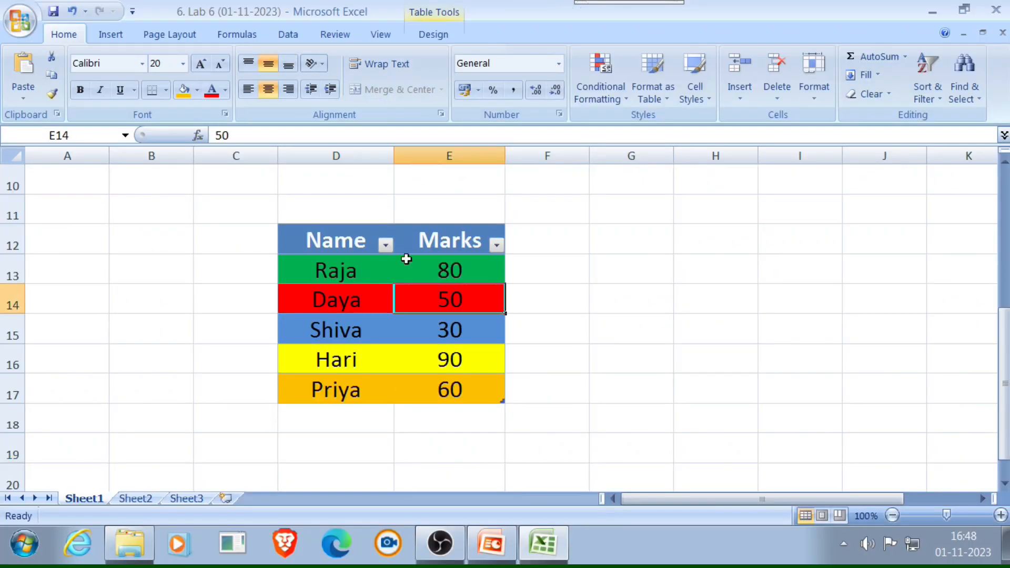
pyautogui.click(424, 36)
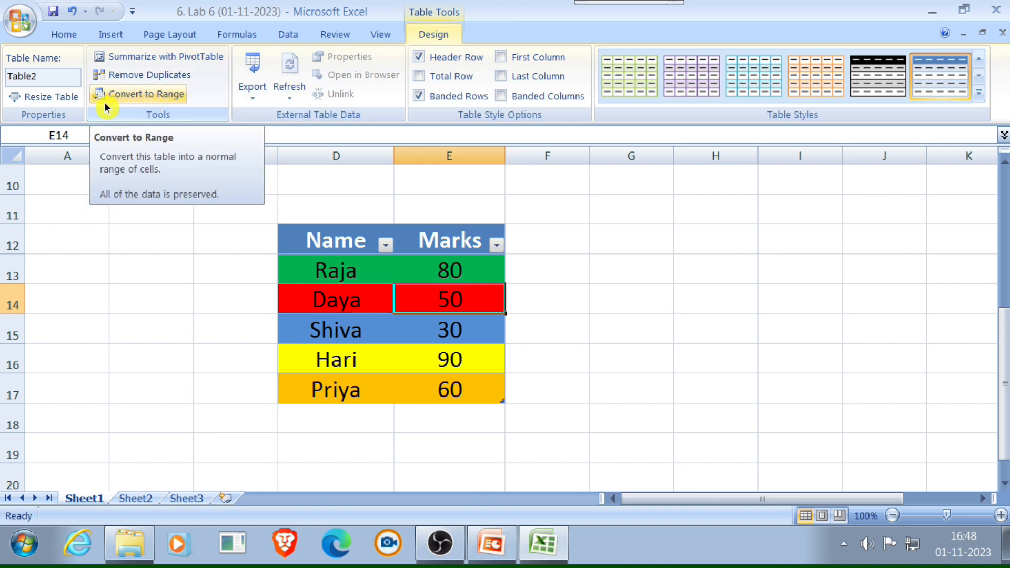
pyautogui.click(146, 97)
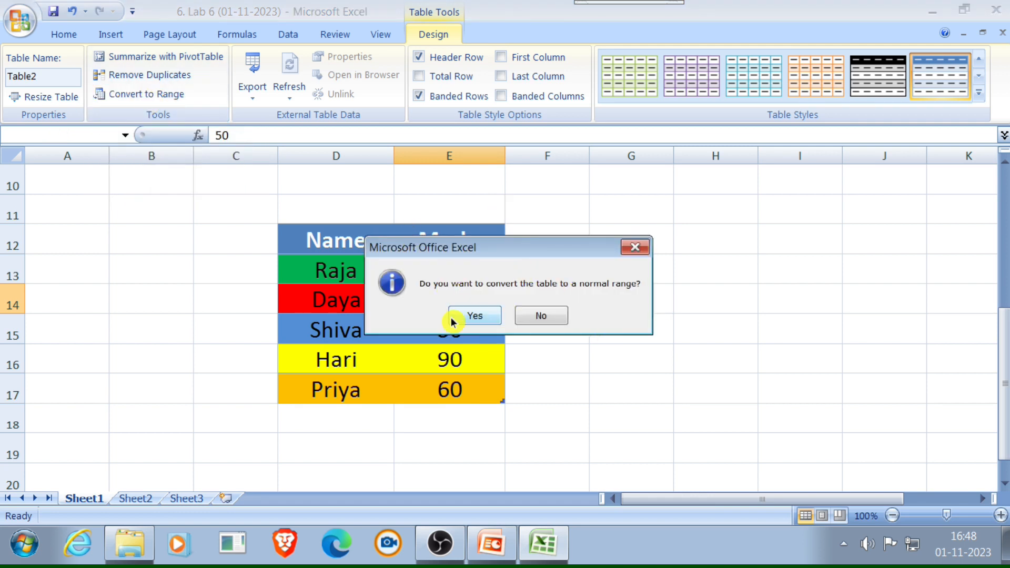
pyautogui.click(491, 316)
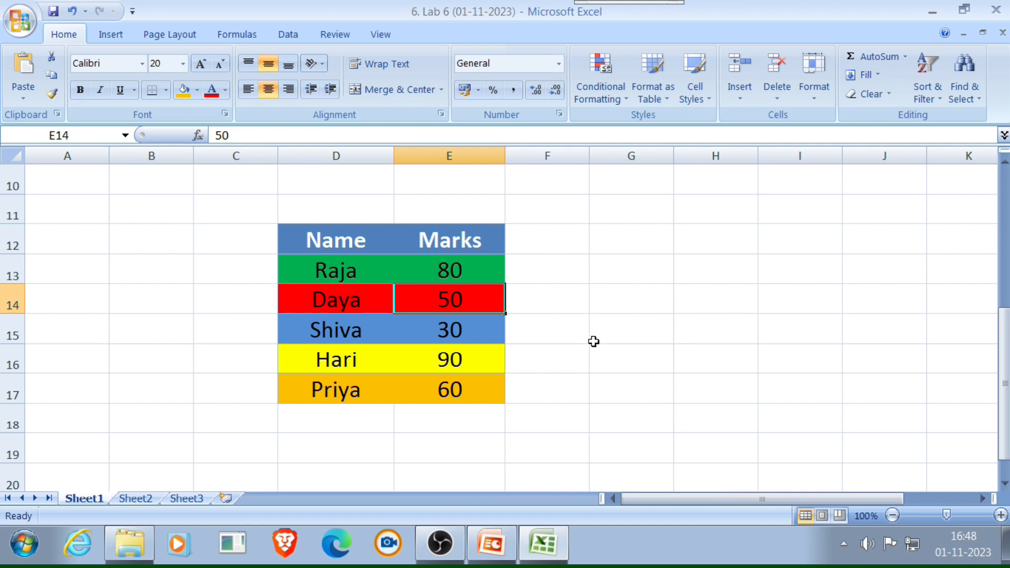
# - Examine the header and data cells of the converted Name and Marks range
pyautogui.click(388, 239)
pyautogui.click(455, 385)
pyautogui.click(456, 238)
pyautogui.click(334, 242)
pyautogui.click(336, 331)
pyautogui.click(427, 352)
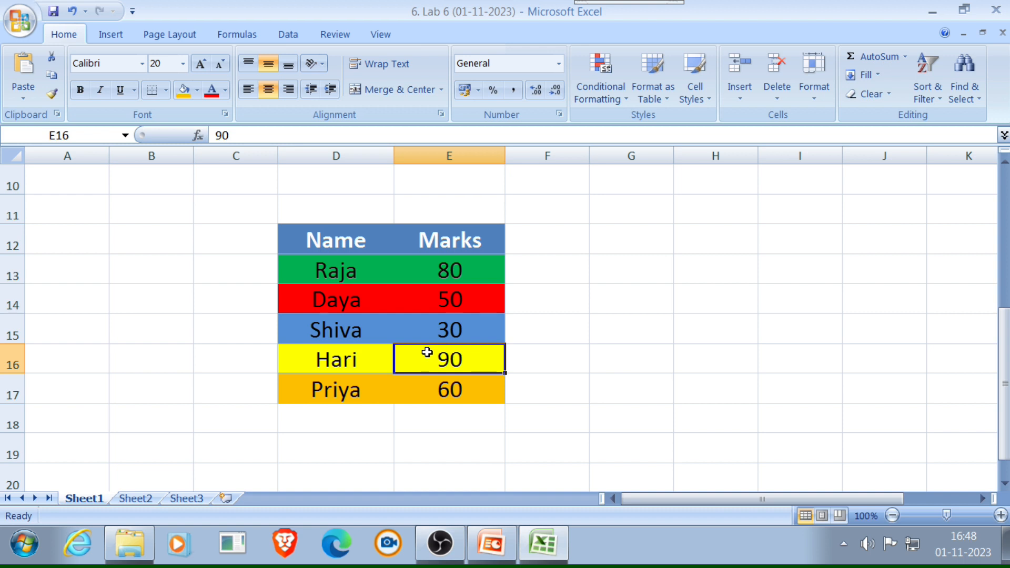
# - Undo and redo the Name and Marks table's conversion to a range, and save the workbook
pyautogui.hotkey('ctrl', 'c')
pyautogui.hotkey('ctrl', 'z')
pyautogui.click(465, 281)
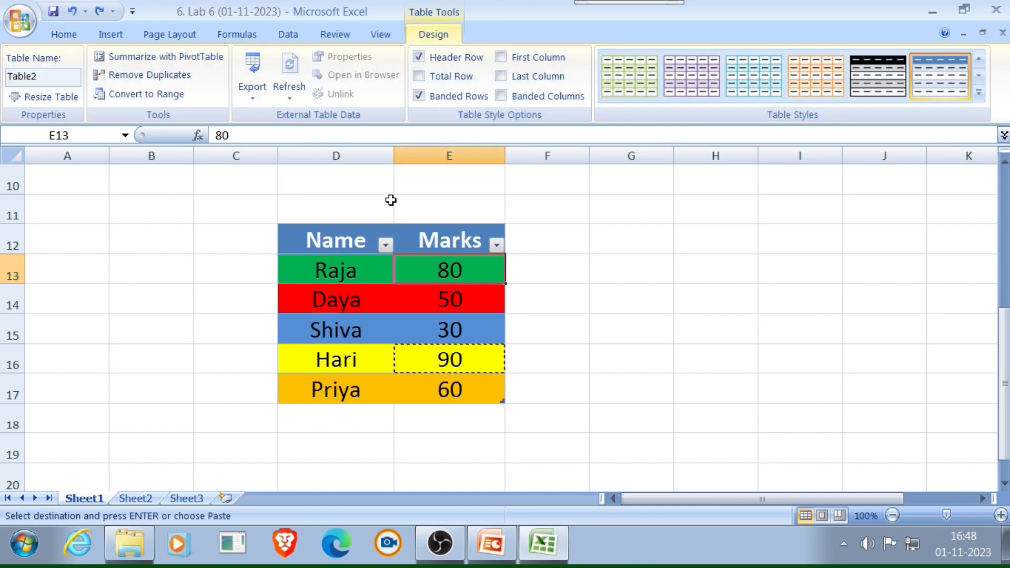
pyautogui.hotkey('ctrl', 'y')
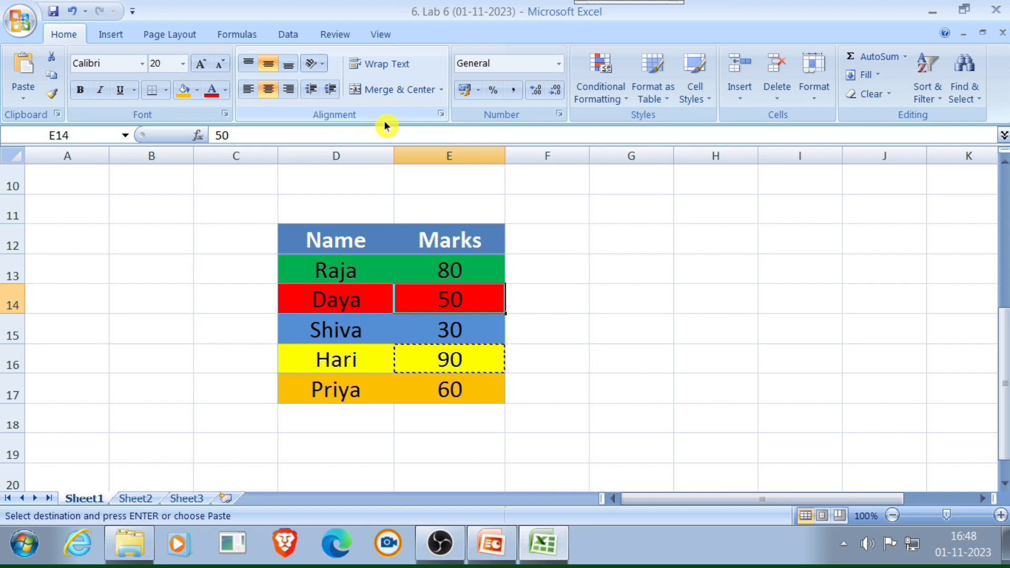
pyautogui.hotkey('ctrl', 's')
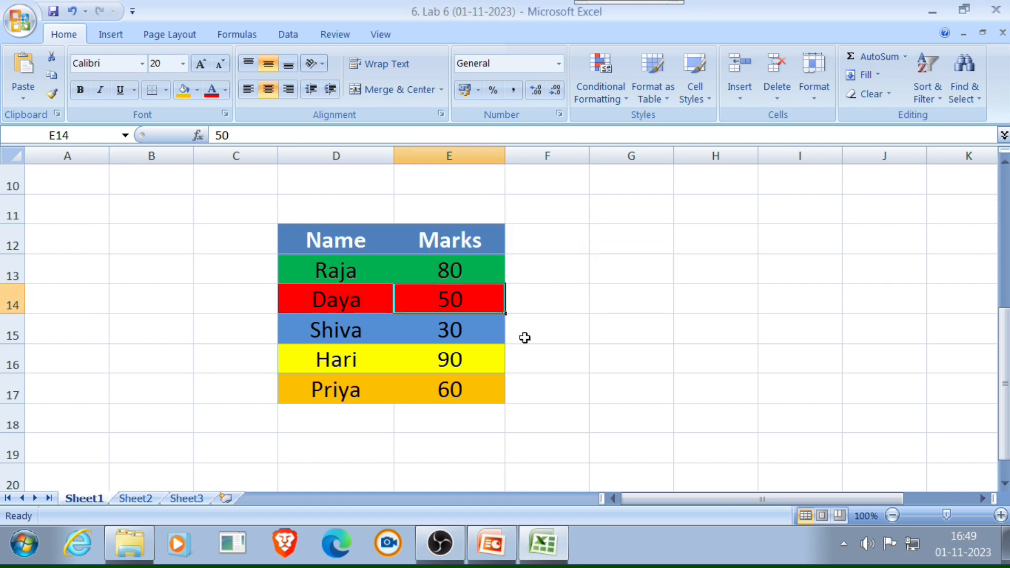
# - Review the orange subject marks table in rows 4 to 9, and undo the Name and Marks table's conversion to a range
pyautogui.moveTo(1005, 345); pyautogui.dragTo(1005, 135)
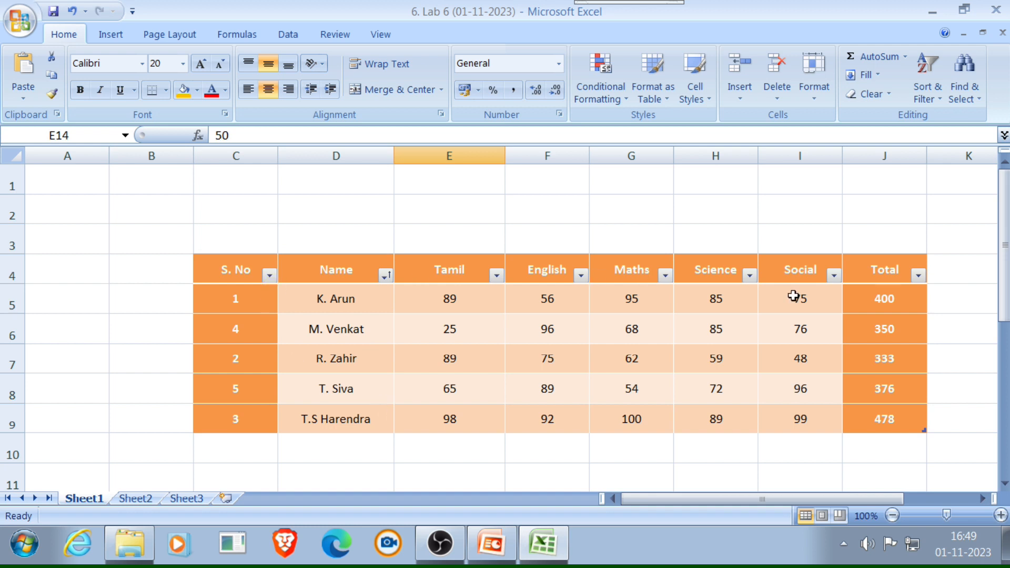
pyautogui.moveTo(1004, 232); pyautogui.dragTo(1004, 434)
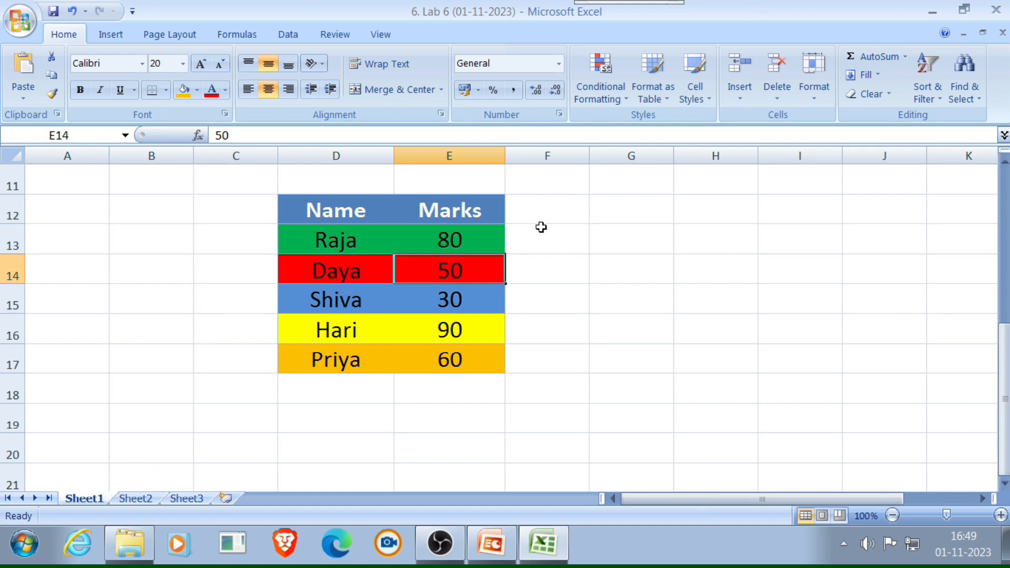
pyautogui.hotkey('ctrl', 'z')
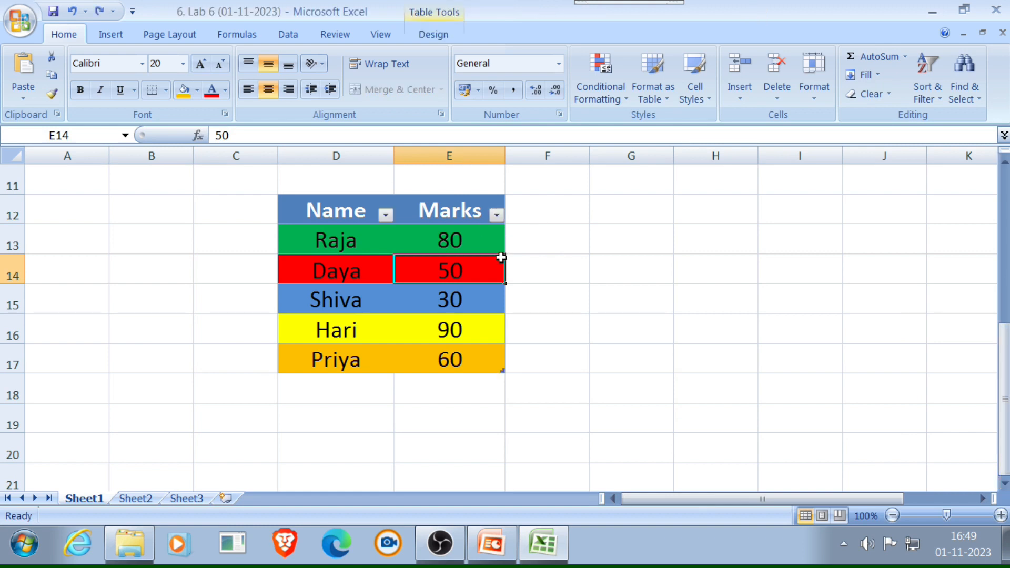